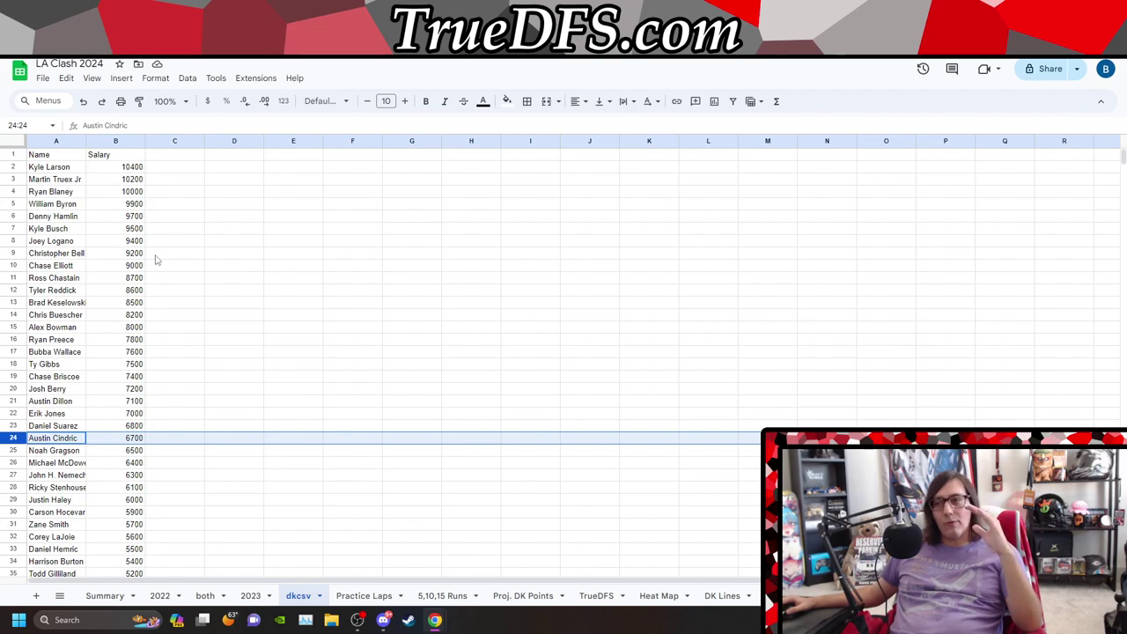
# - Review the 2022 and 2023 Clash results and the notes beneath them on the "both" sheet
pyautogui.click(203, 597)
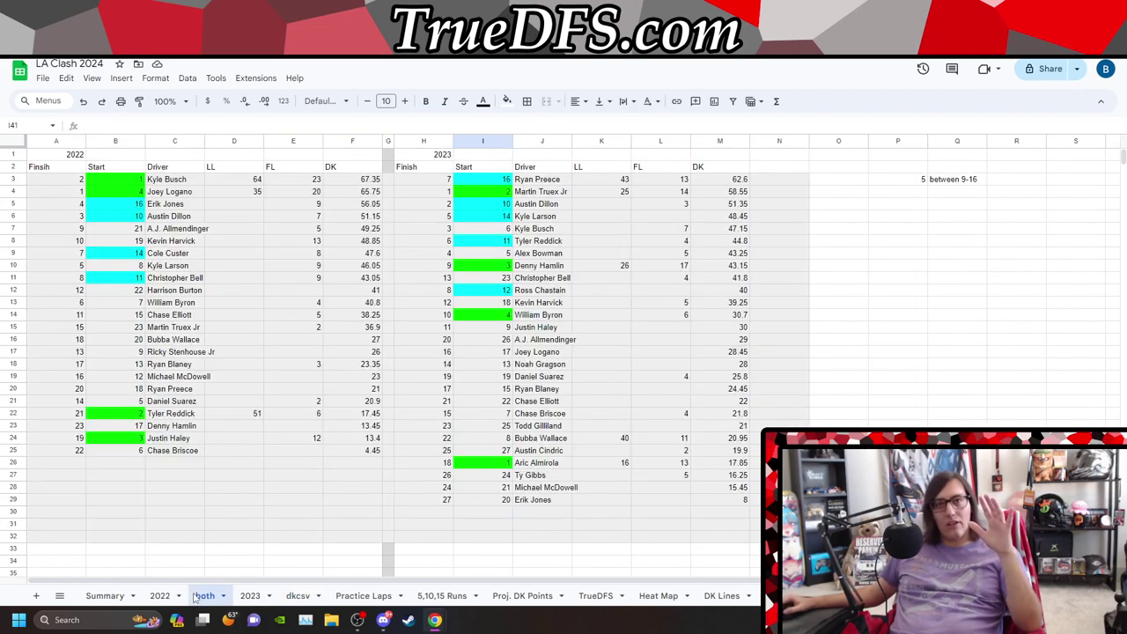
pyautogui.scroll(-5, 443, 388)
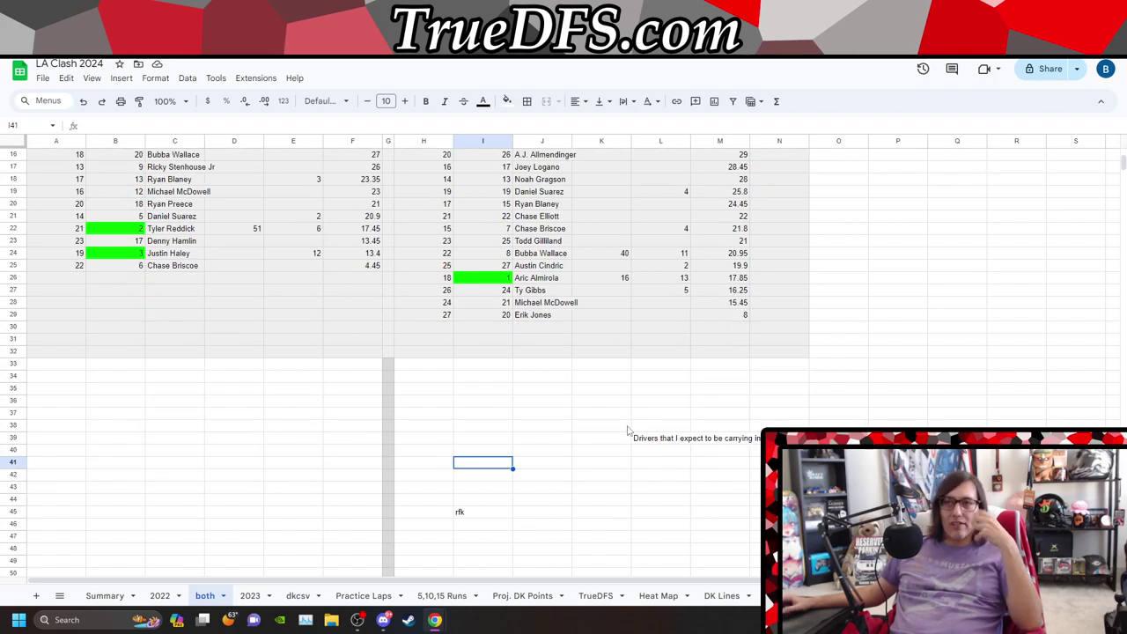
pyautogui.scroll(1, 605, 462)
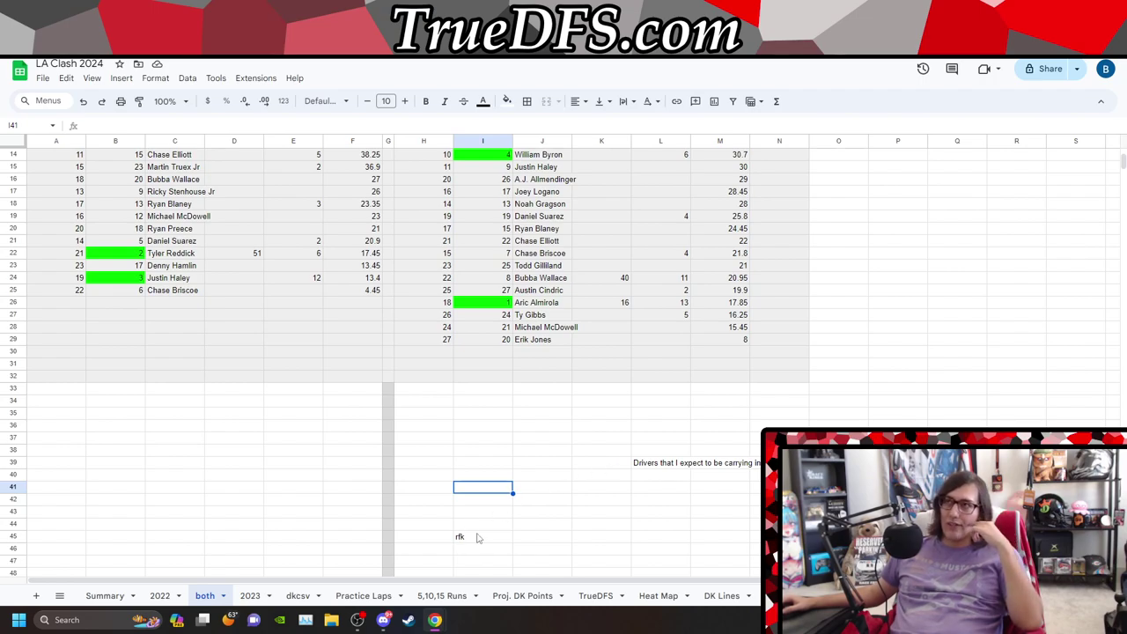
pyautogui.click(482, 539)
pyautogui.scroll(3, 884, 369)
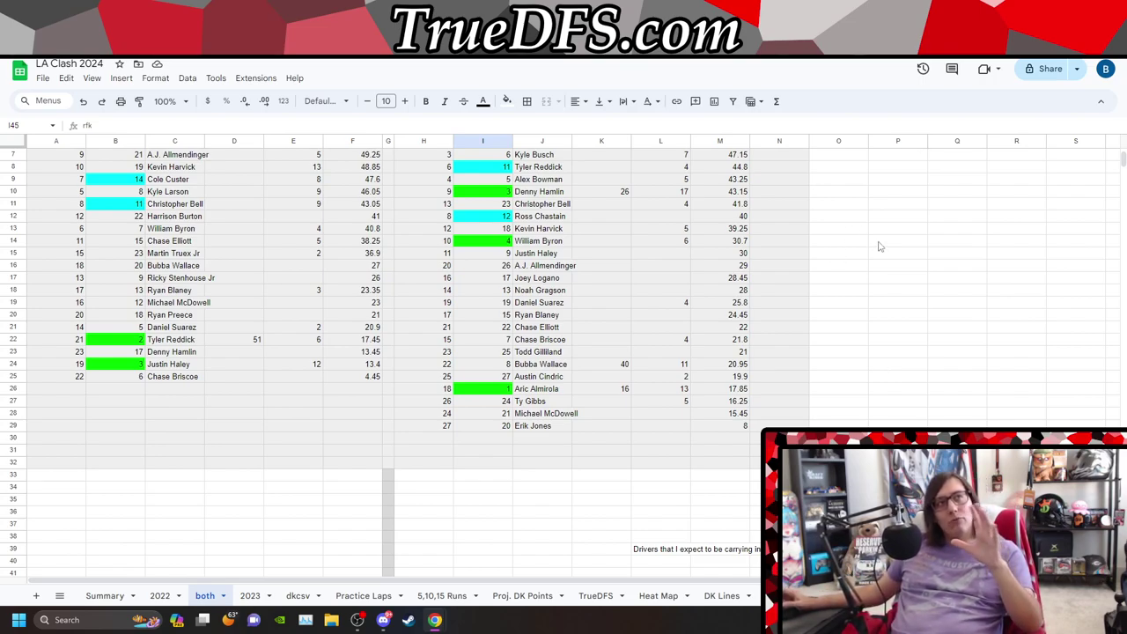
pyautogui.scroll(2, 534, 253)
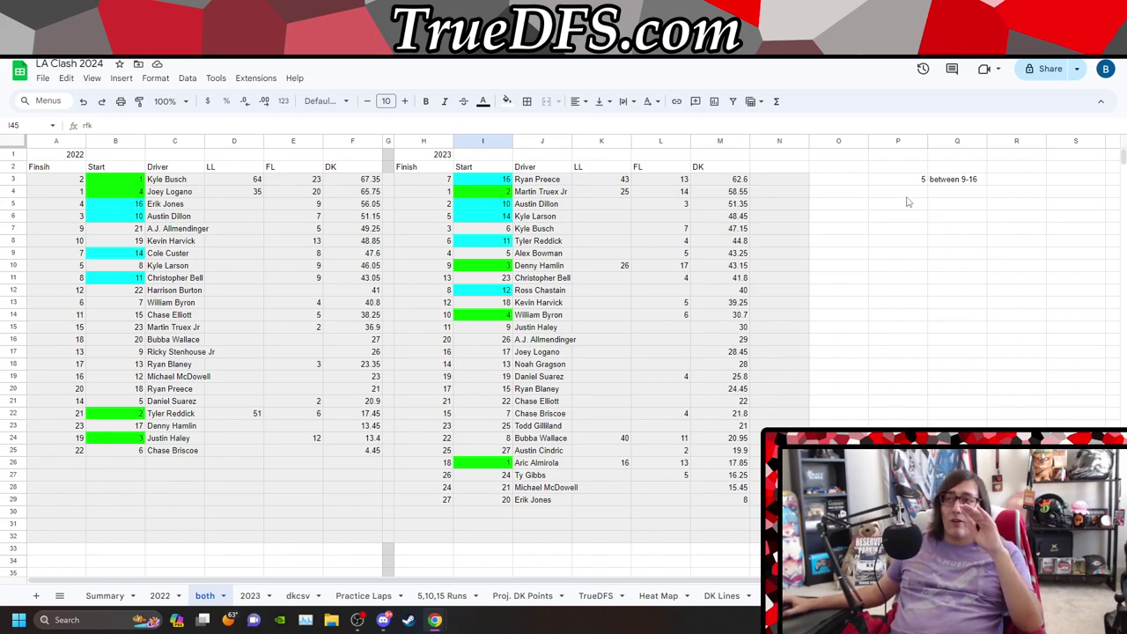
# - Note the starting position ranges 1-4 in cell R6 and 9-16 in cell R7
pyautogui.click(1011, 222)
pyautogui.write('4')
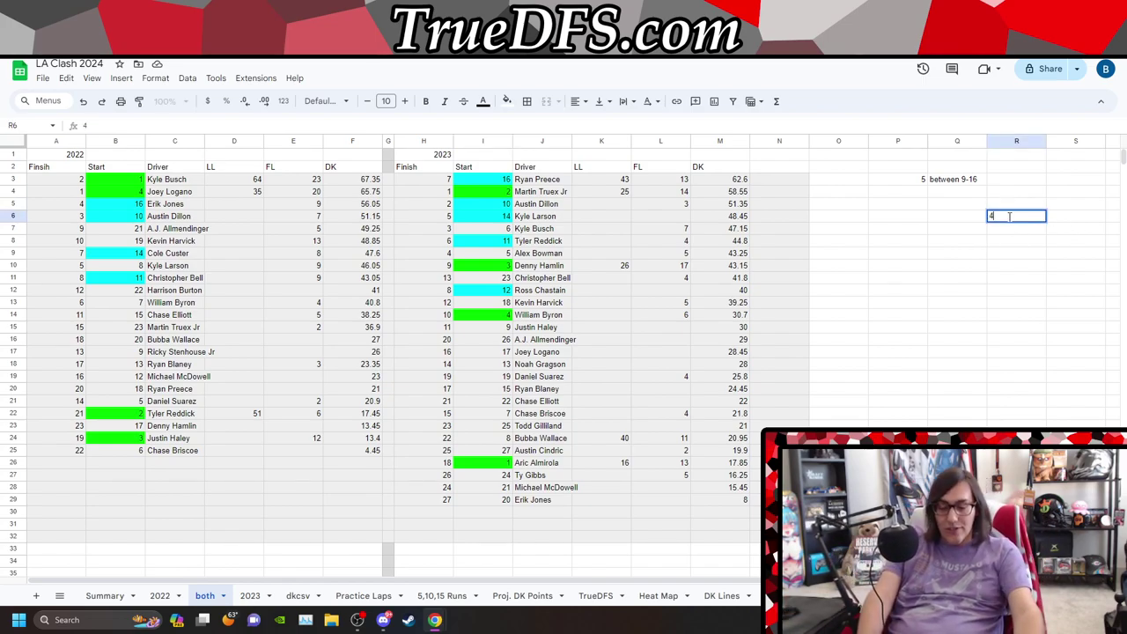
pyautogui.press('Escape')
pyautogui.write('1-4')
pyautogui.press('Return')
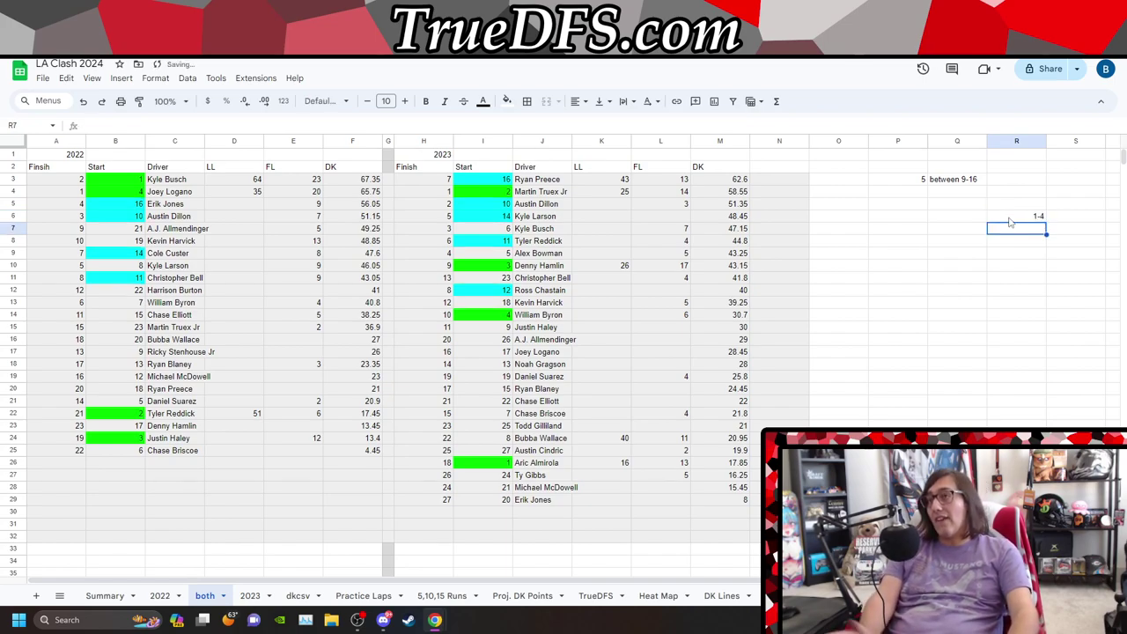
pyautogui.write('9=1')
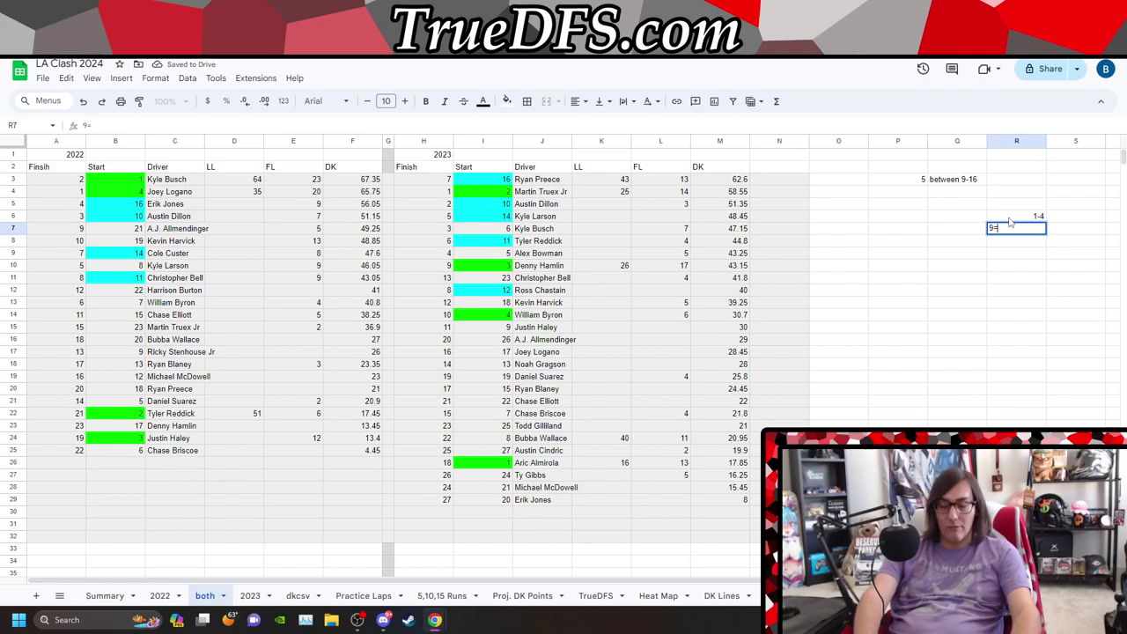
pyautogui.write('6')
pyautogui.press('Return')
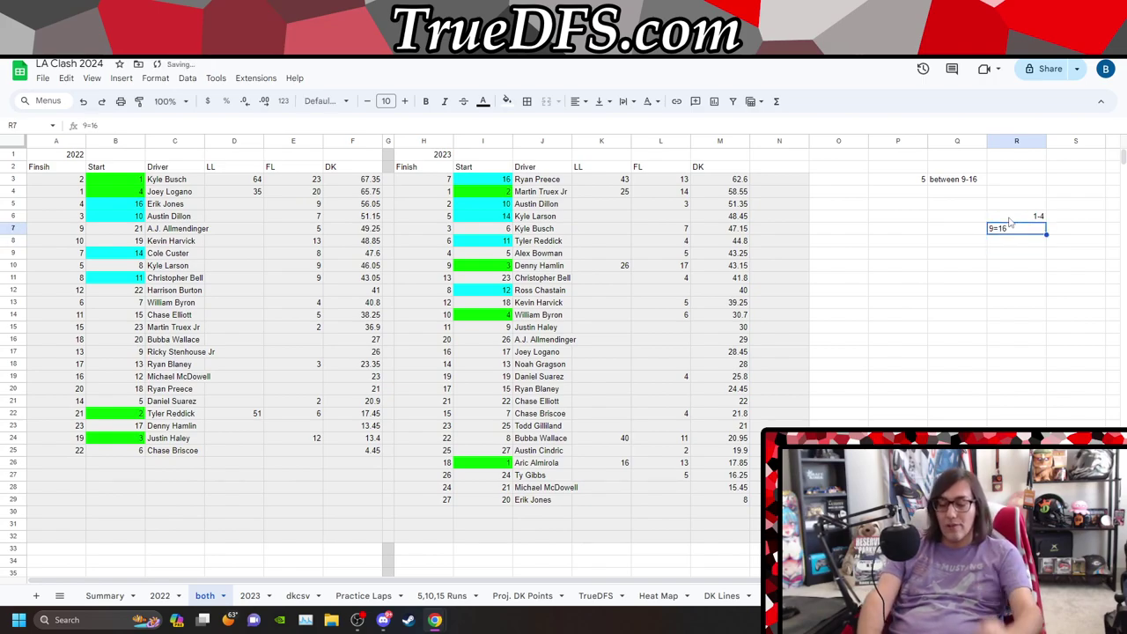
pyautogui.write('9')
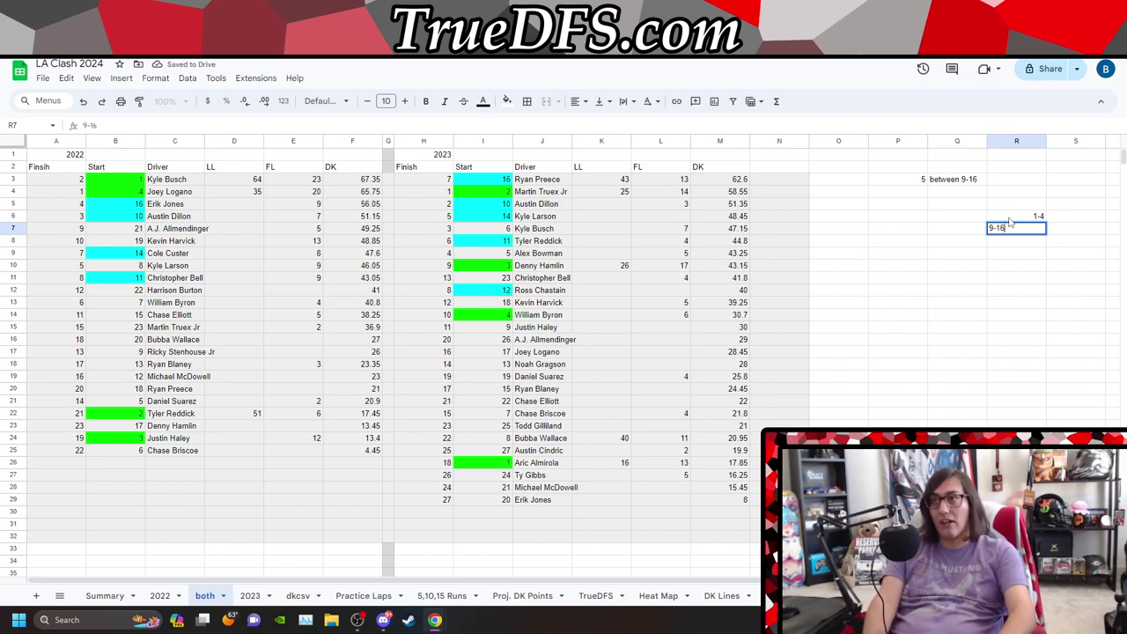
pyautogui.press('Return')
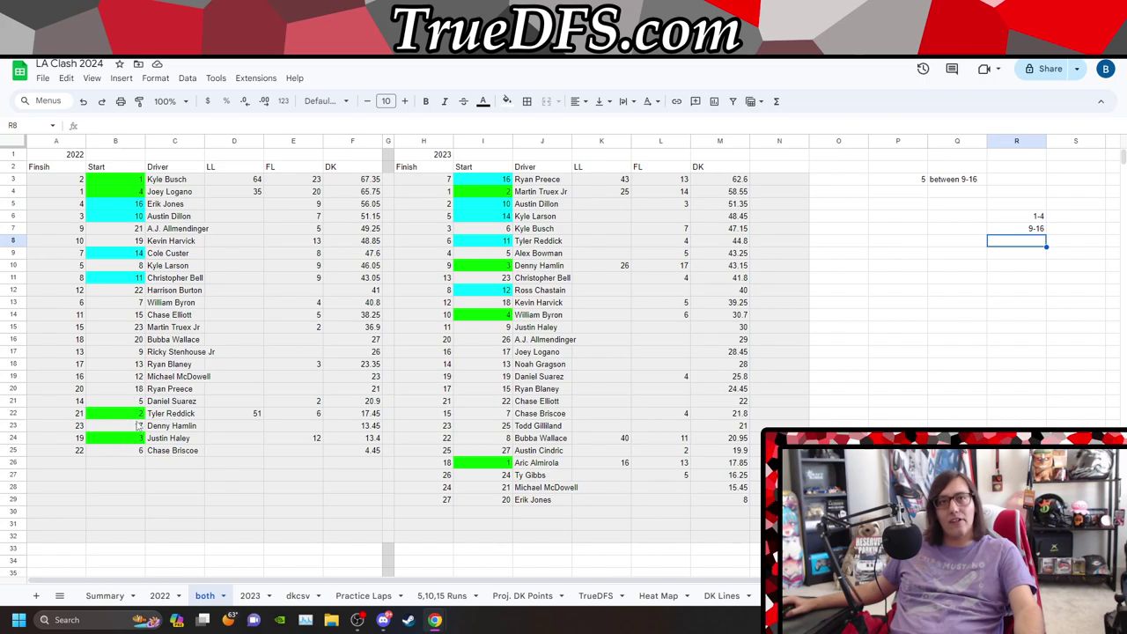
# - Fill the unshaded 2022 start positions 9, 12, 13 and 15 with cyan
pyautogui.click(138, 353)
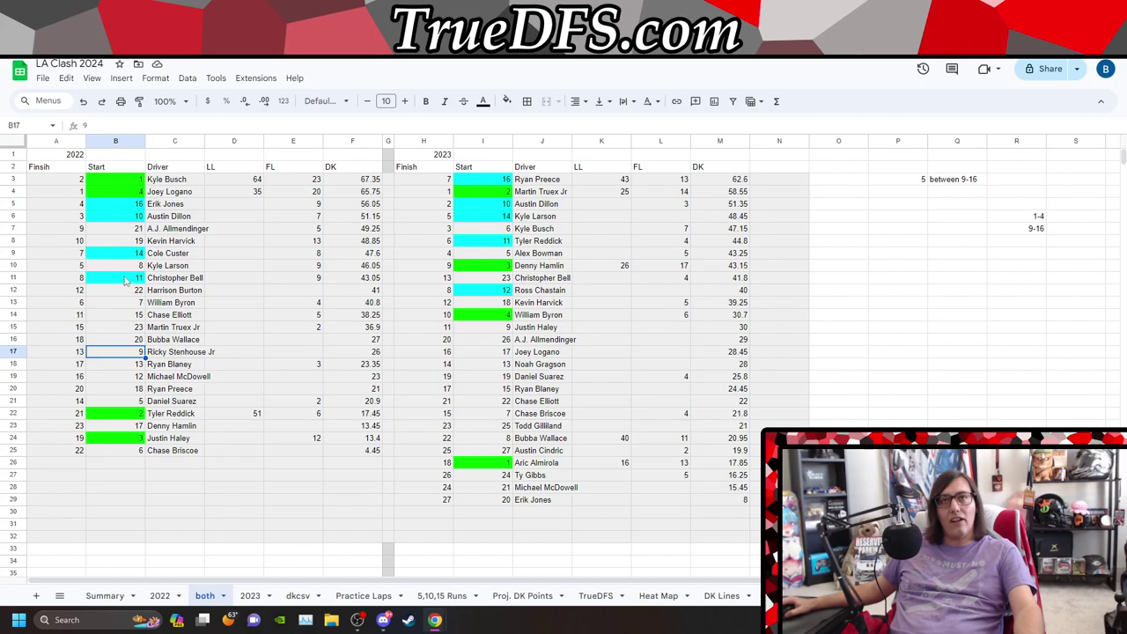
pyautogui.keyDown('ctrl'); pyautogui.click(128, 376); pyautogui.keyUp('ctrl')
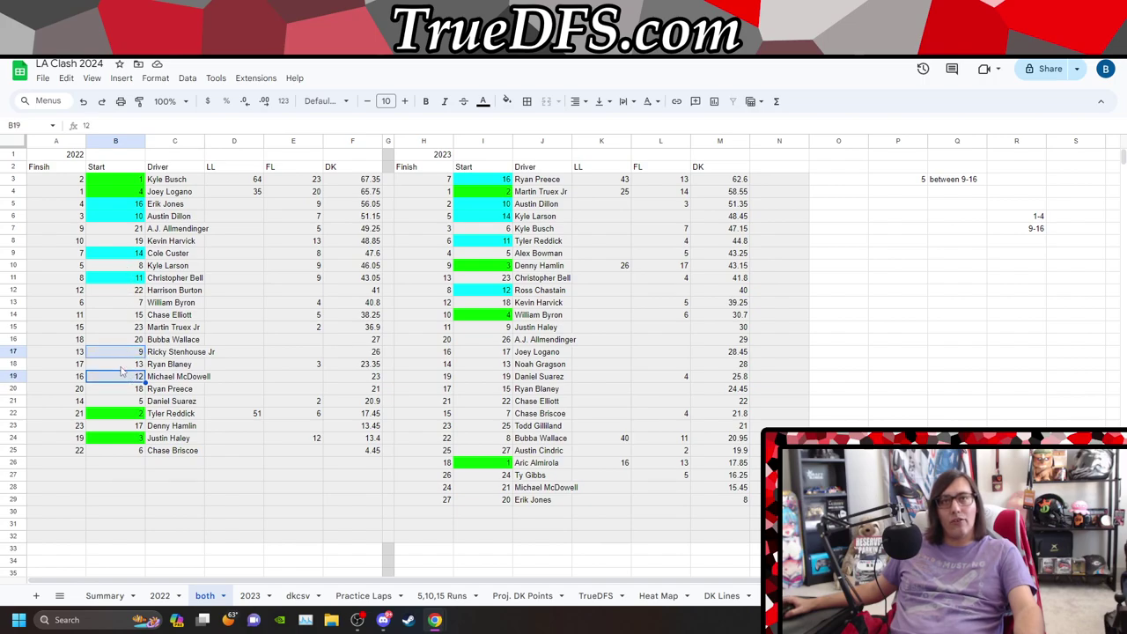
pyautogui.keyDown('ctrl'); pyautogui.click(121, 367); pyautogui.keyUp('ctrl')
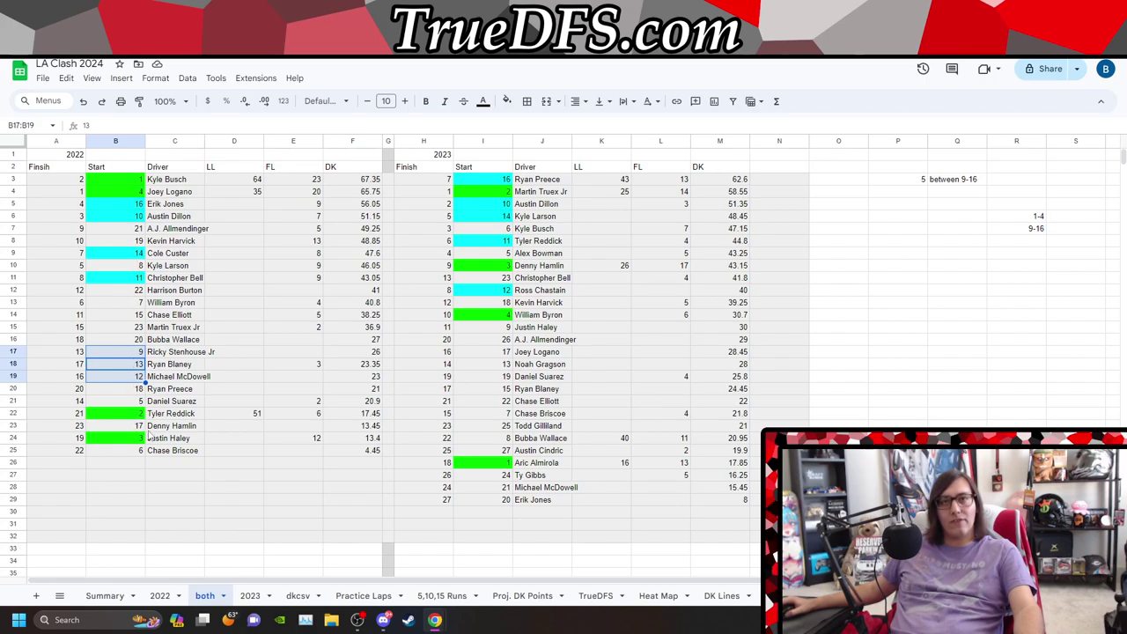
pyautogui.keyDown('ctrl'); pyautogui.click(140, 320); pyautogui.keyUp('ctrl')
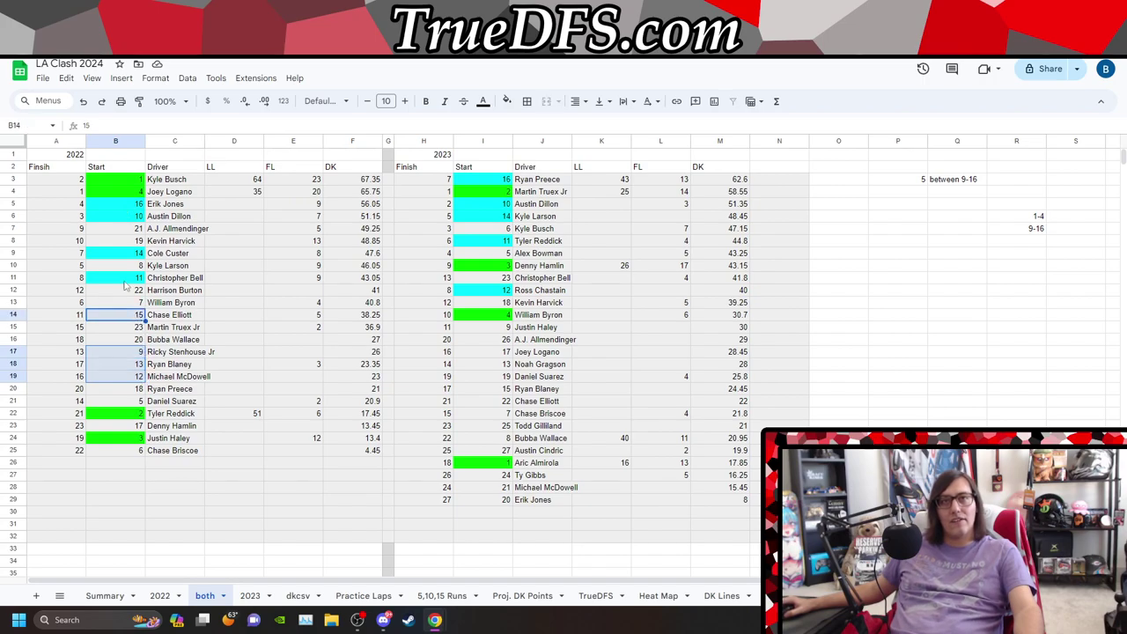
pyautogui.click(508, 101)
pyautogui.click(575, 156)
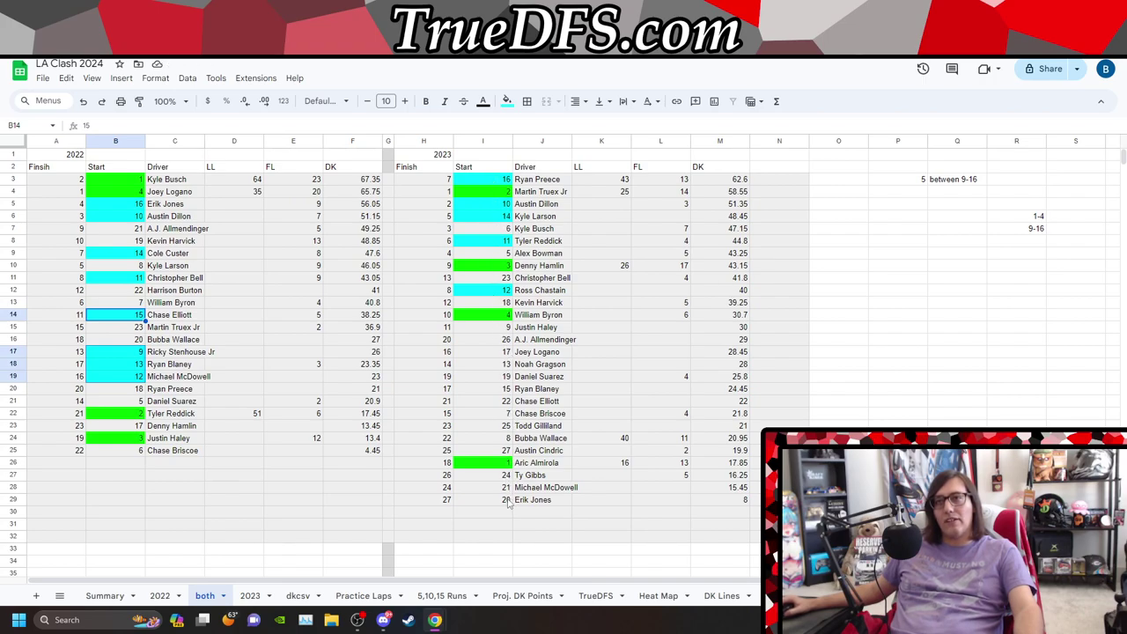
# - Fill the unshaded 2023 start positions 9, 13 and 15 with cyan
pyautogui.click(506, 328)
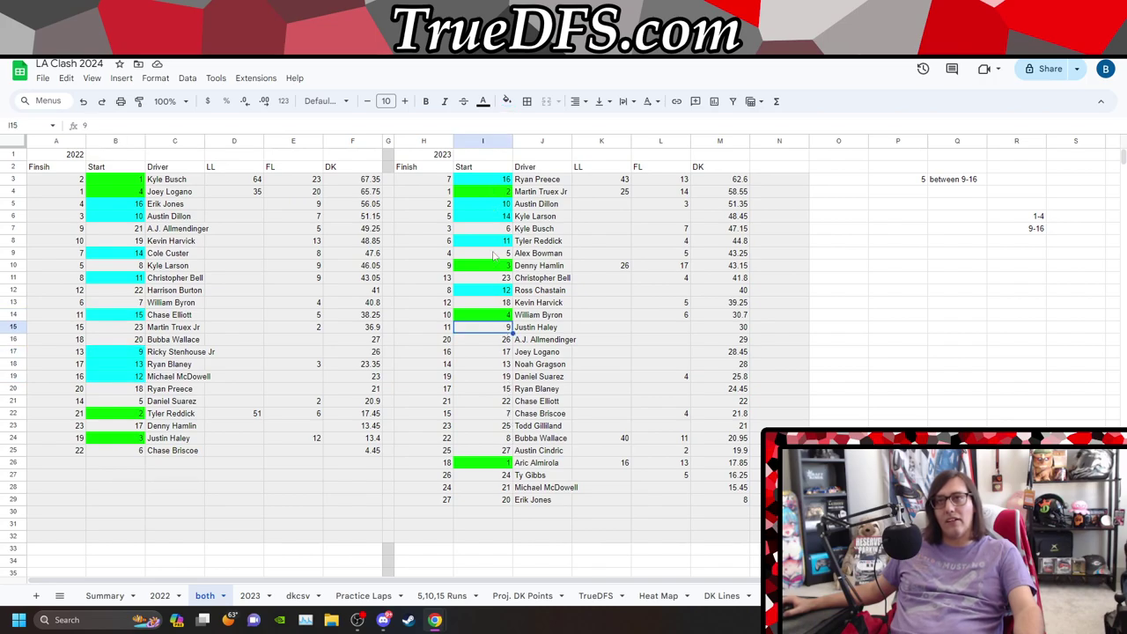
pyautogui.keyDown('ctrl'); pyautogui.click(500, 364); pyautogui.keyUp('ctrl')
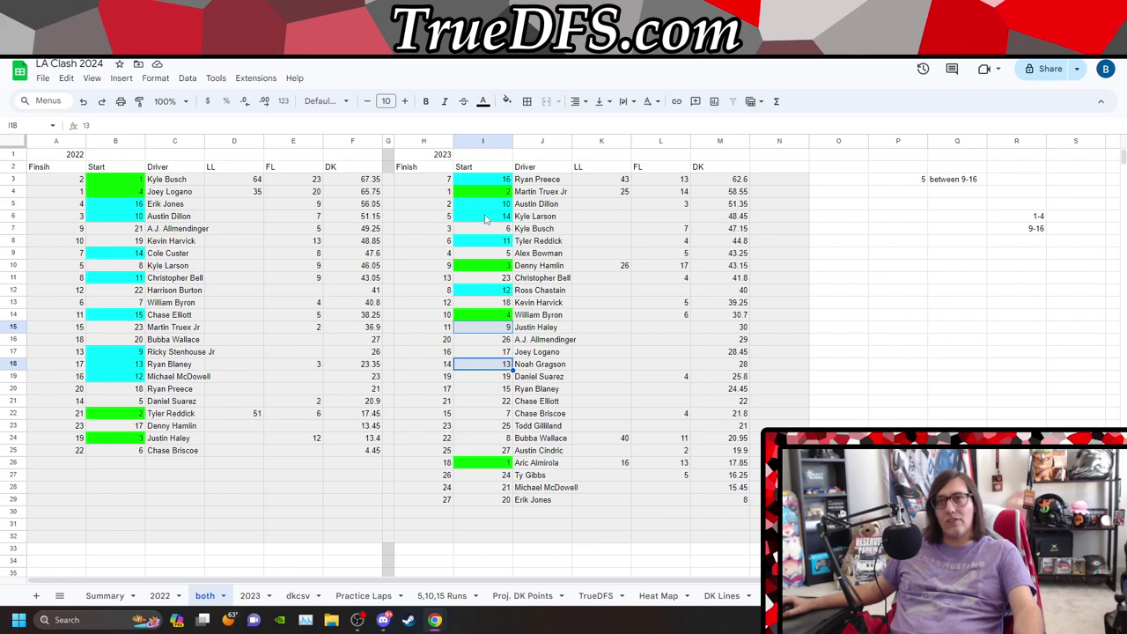
pyautogui.keyDown('ctrl'); pyautogui.click(502, 390); pyautogui.keyUp('ctrl')
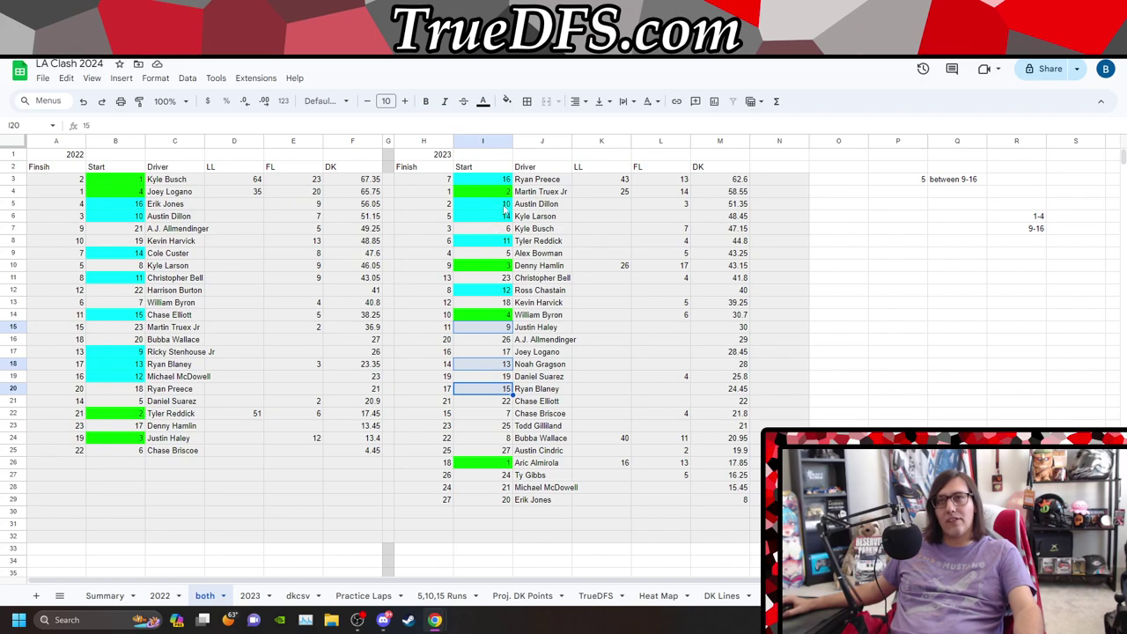
pyautogui.click(507, 100)
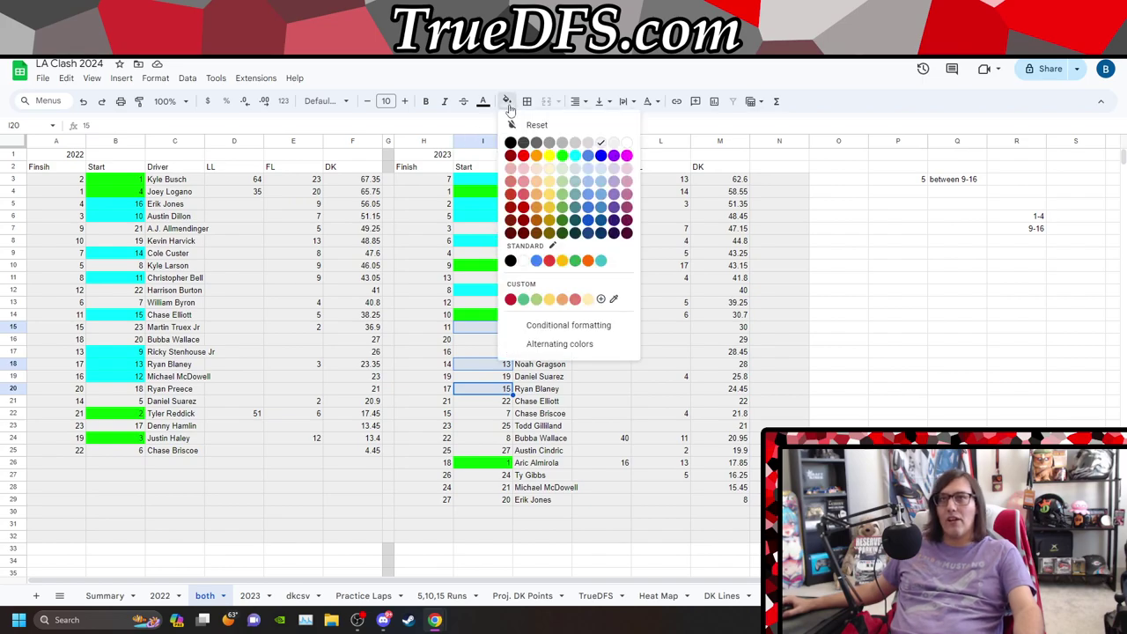
pyautogui.click(577, 157)
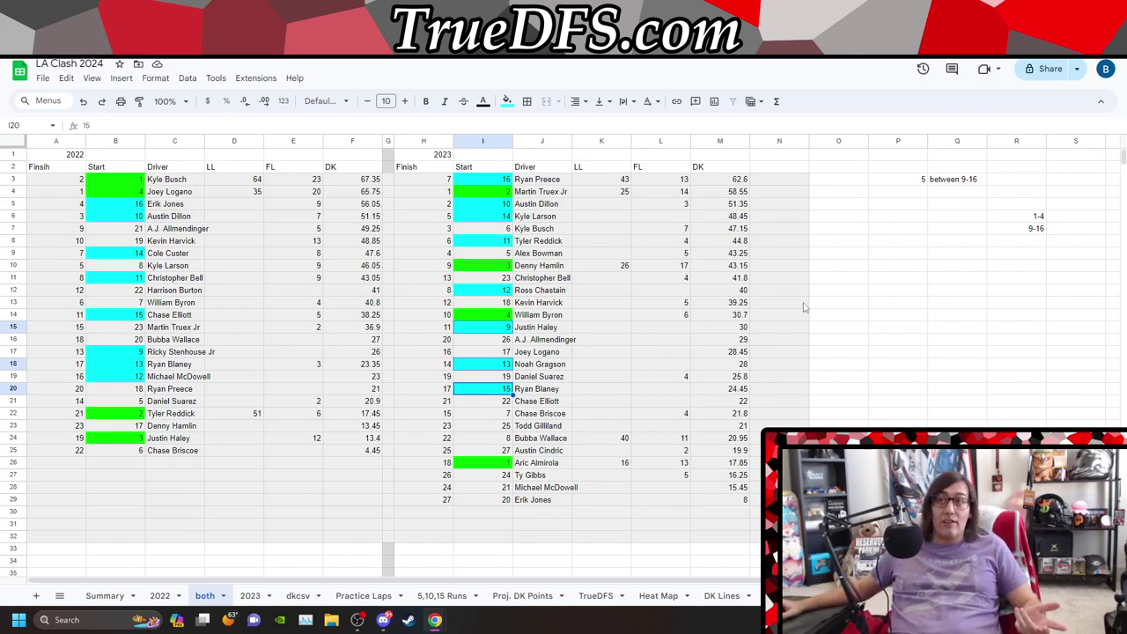
pyautogui.moveTo(804, 306); pyautogui.dragTo(59, 170)
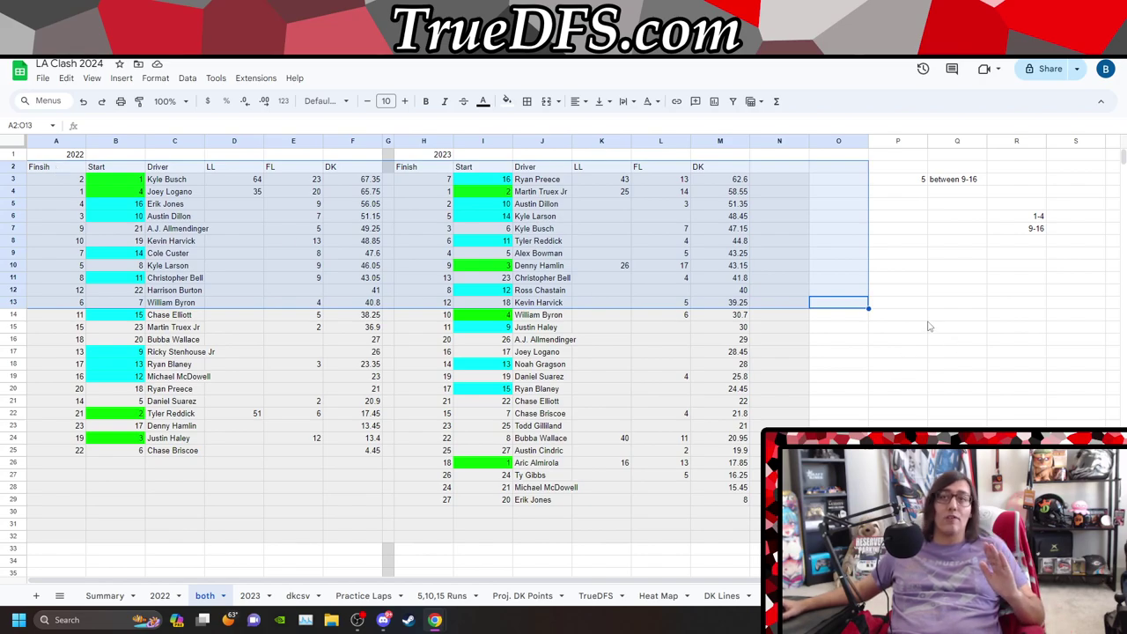
pyautogui.moveTo(928, 327); pyautogui.dragTo(927, 321)
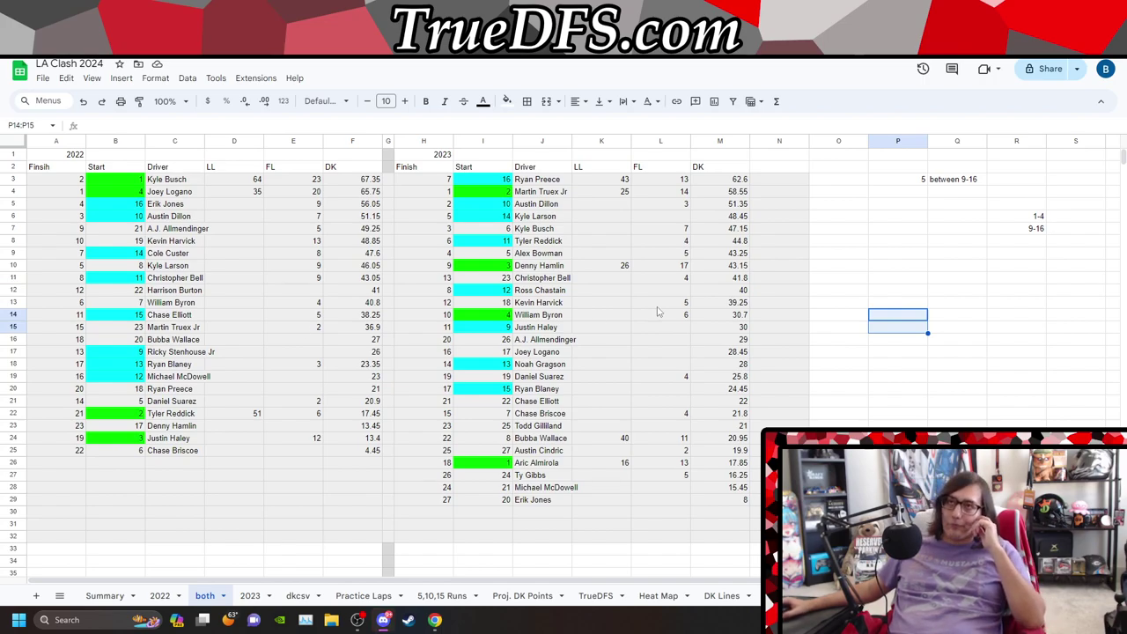
pyautogui.click(891, 276)
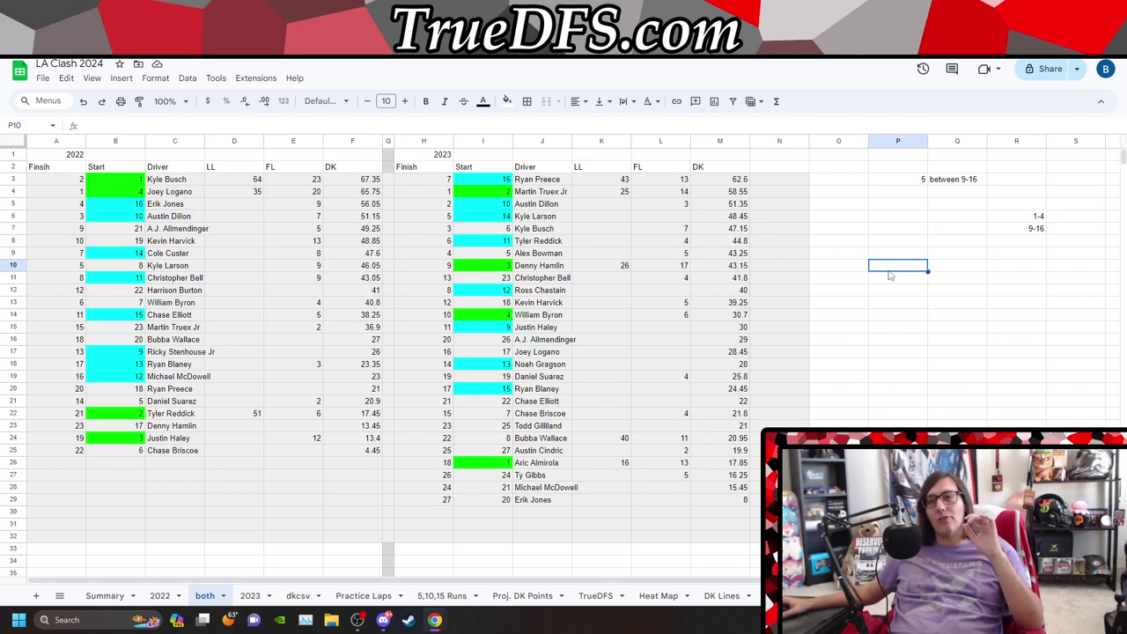
pyautogui.scroll(-4, 889, 276)
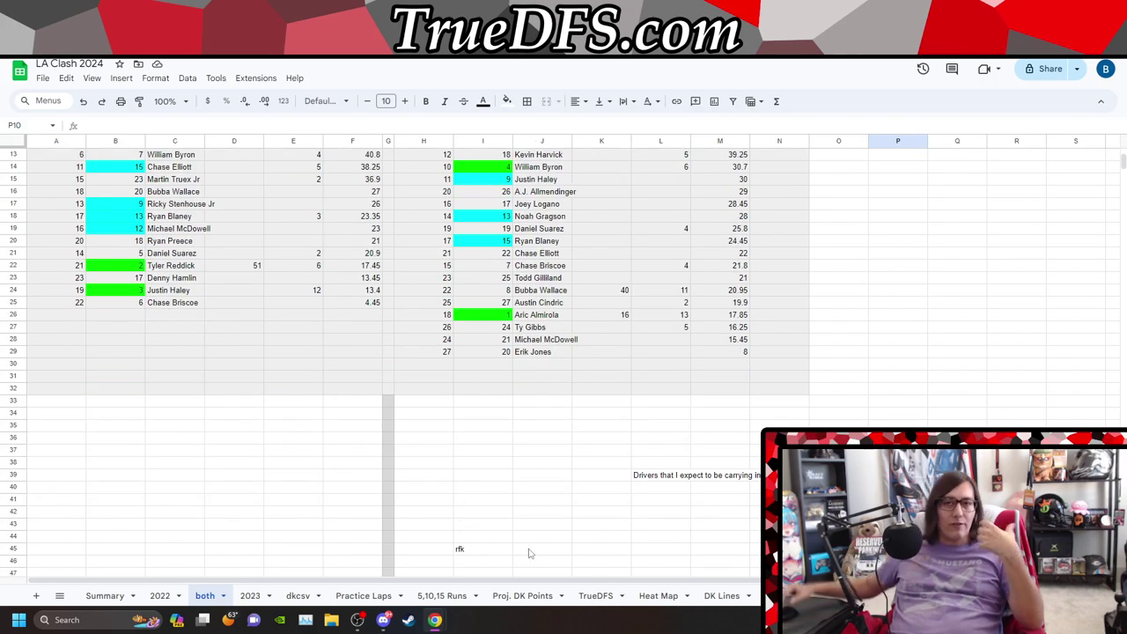
pyautogui.scroll(4, 529, 554)
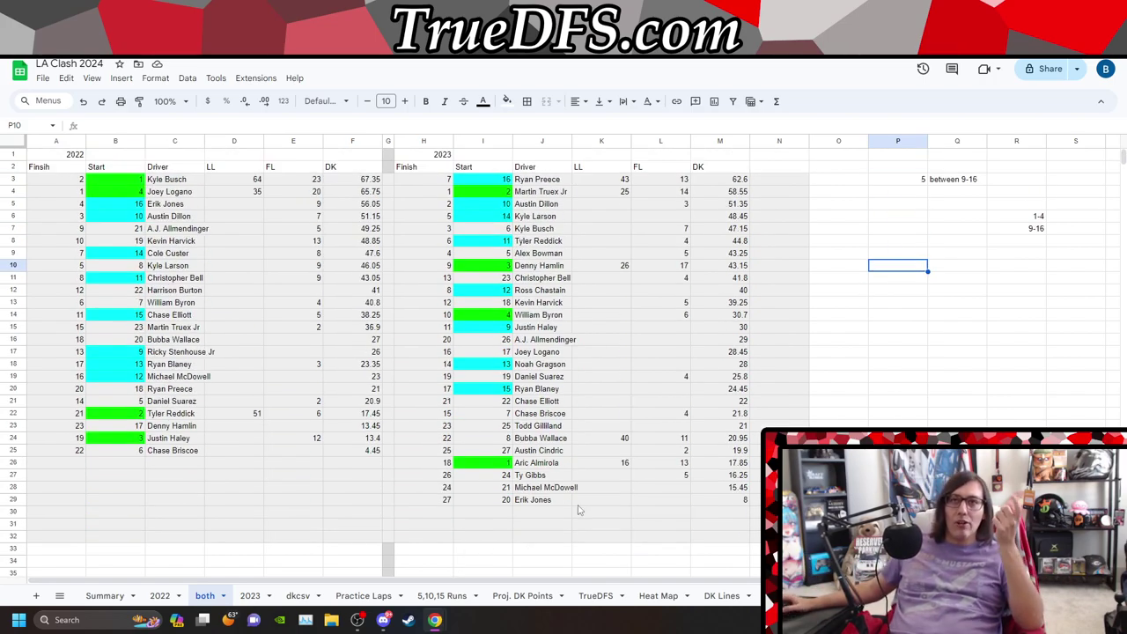
# - Go to the dkcsv sheet and examine the salaries of the most expensive drivers, from Kyle Larson down to Chase Elliott
pyautogui.click(58, 596)
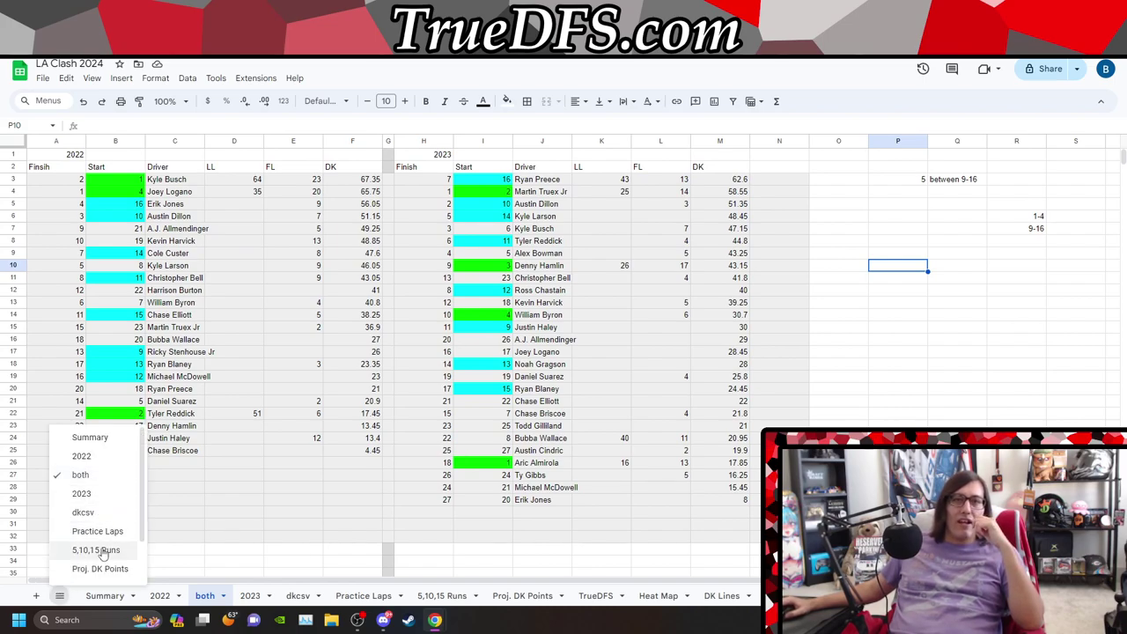
pyautogui.click(82, 512)
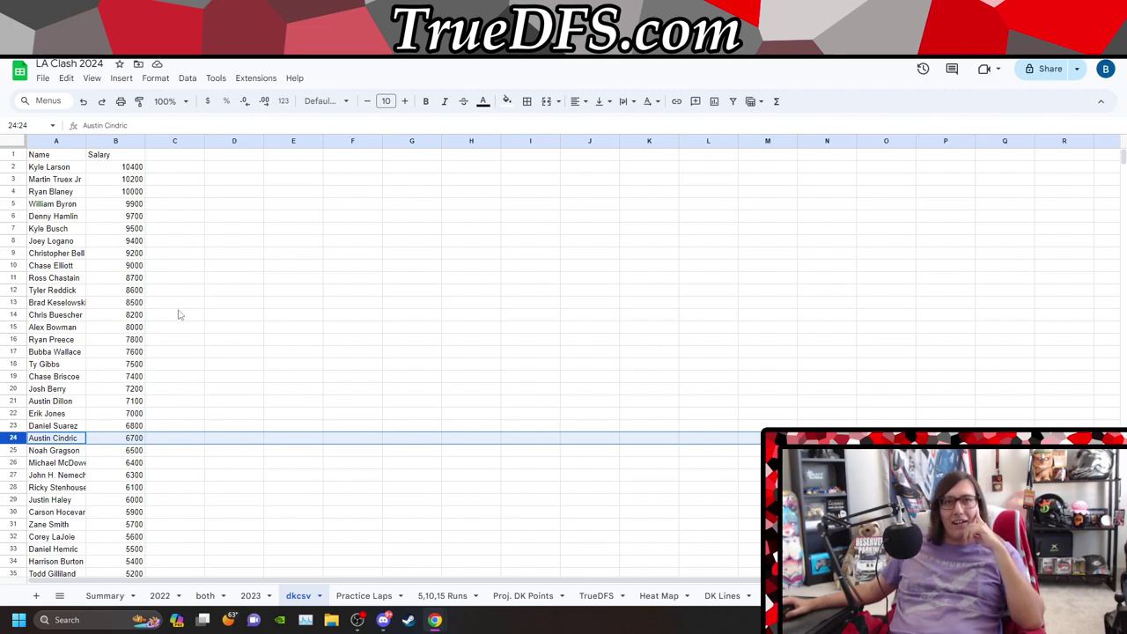
pyautogui.click(133, 168)
pyautogui.moveTo(132, 179); pyautogui.dragTo(130, 193)
pyautogui.moveTo(153, 253); pyautogui.dragTo(154, 172)
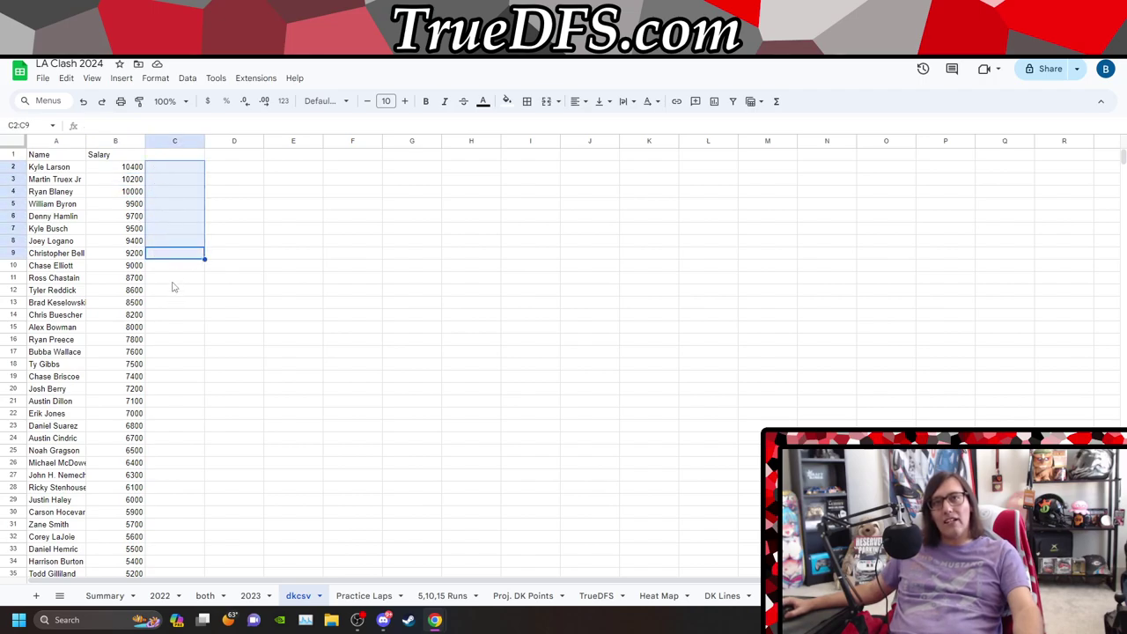
pyautogui.moveTo(171, 266); pyautogui.dragTo(165, 174)
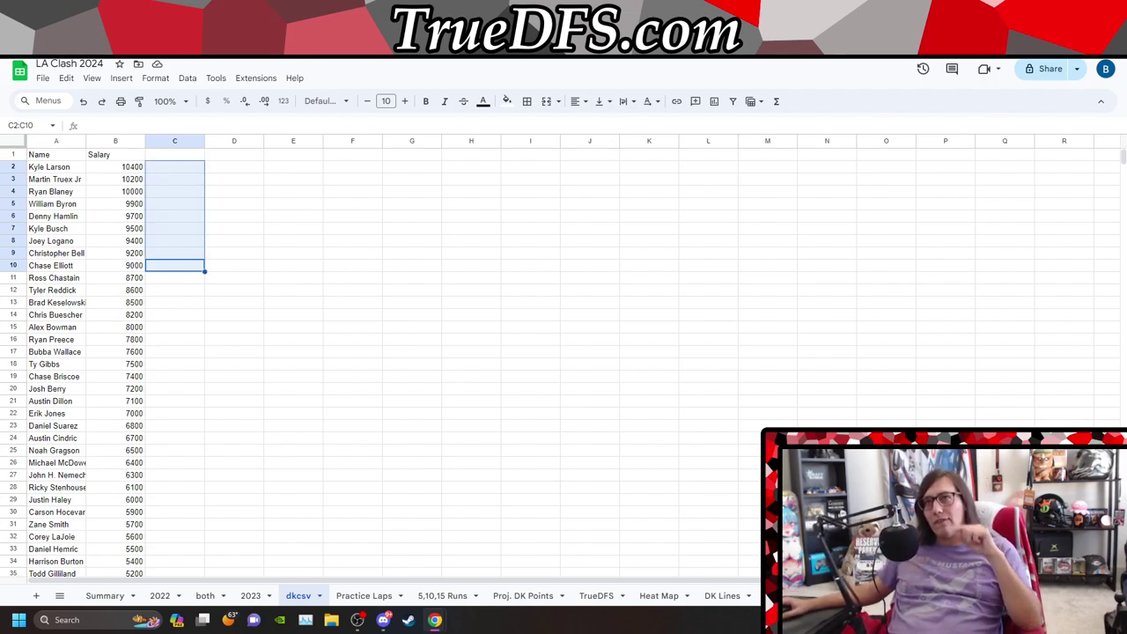
# - Look over the older Clash and Busch Clash spreadsheets that are already open
pyautogui.click(695, 39)
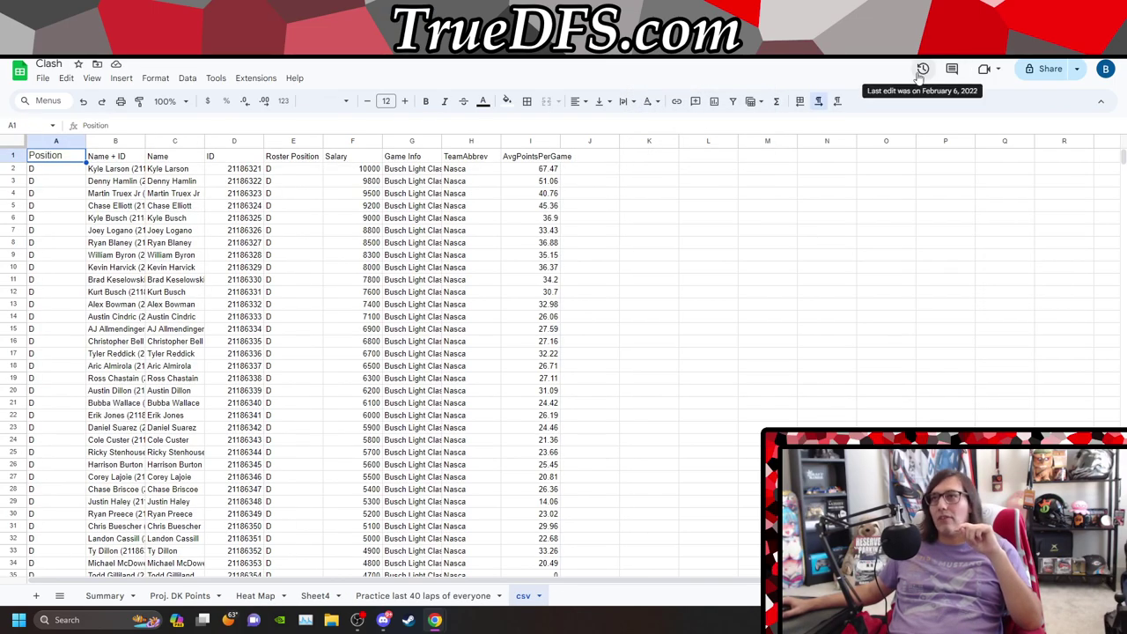
pyautogui.click(916, 40)
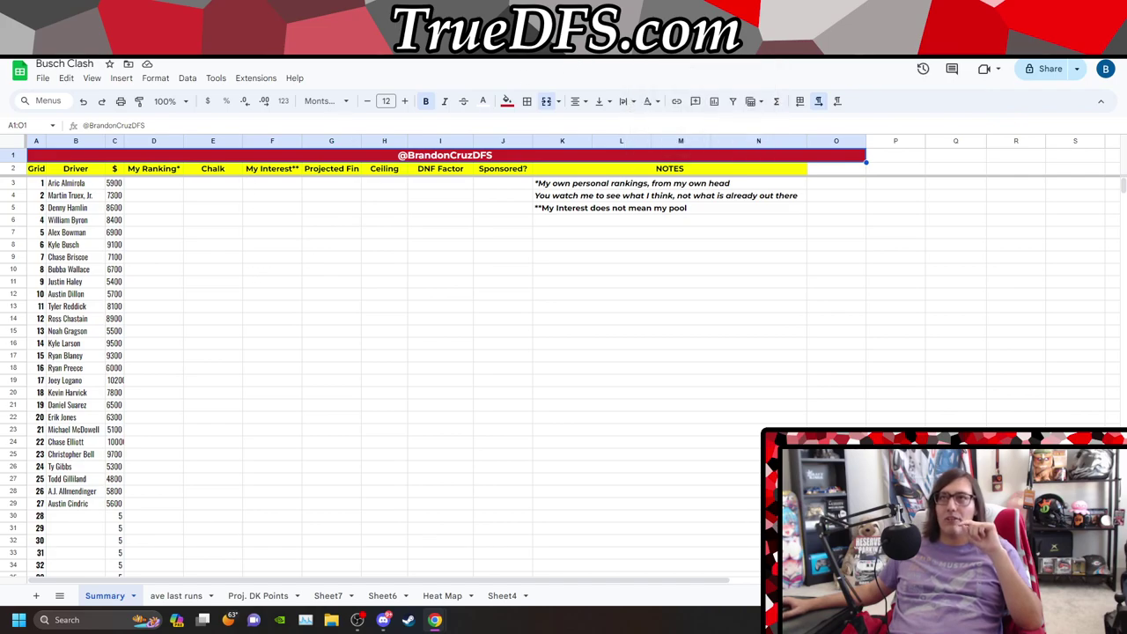
# - Switch to Google Drive and locate the Busch Clash file in the 2023 NASCAR sheets folder under Old Sheets
pyautogui.click(687, 39)
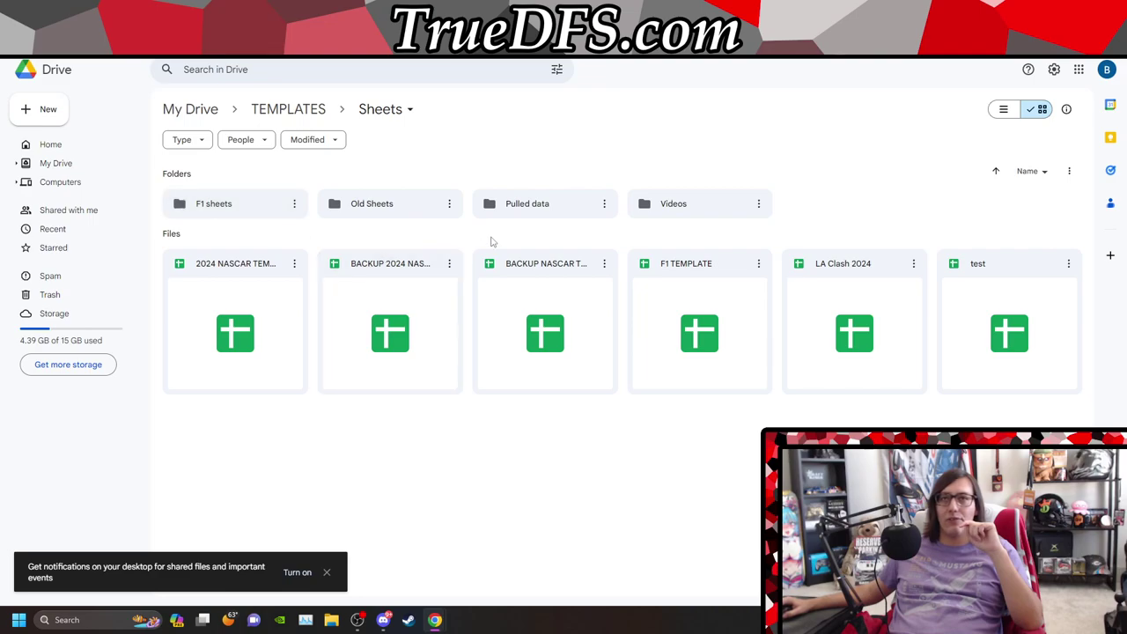
pyautogui.doubleClick(381, 214)
pyautogui.click(373, 216)
pyautogui.doubleClick(638, 207)
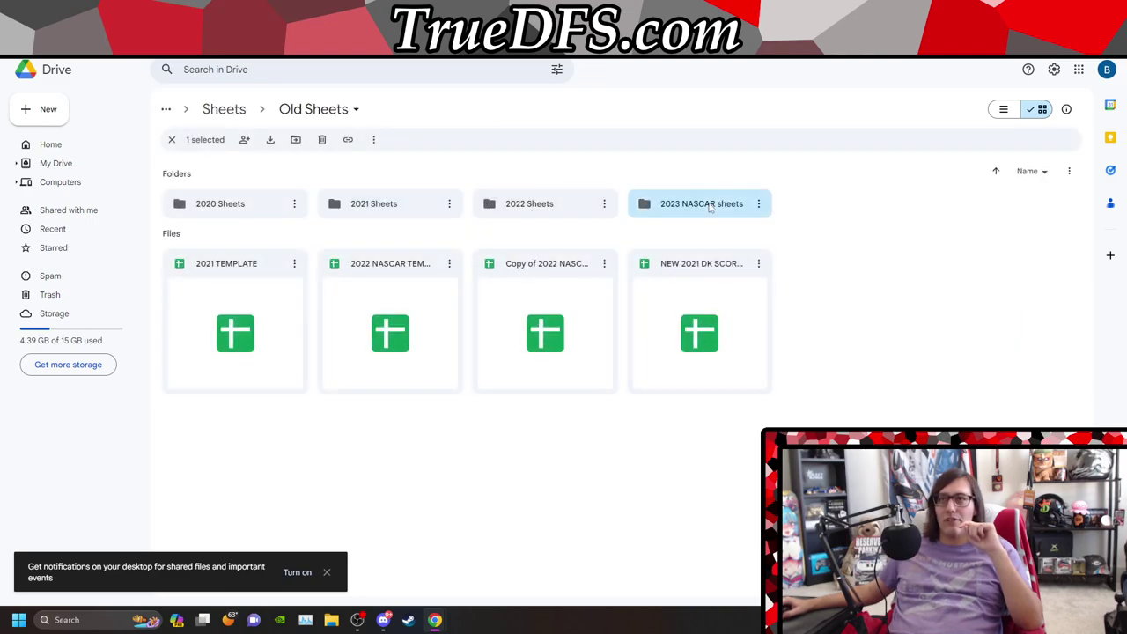
pyautogui.click(374, 296)
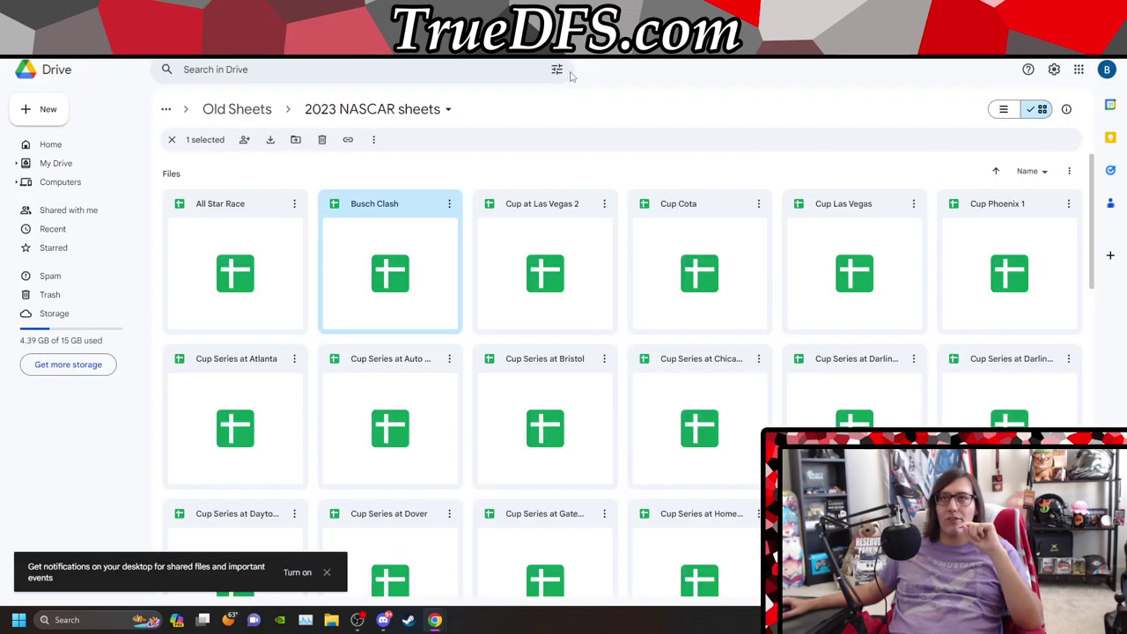
# - Go back to the Old Sheets folder in Drive and open the Clash spreadsheet
pyautogui.click(242, 109)
pyautogui.doubleClick(523, 213)
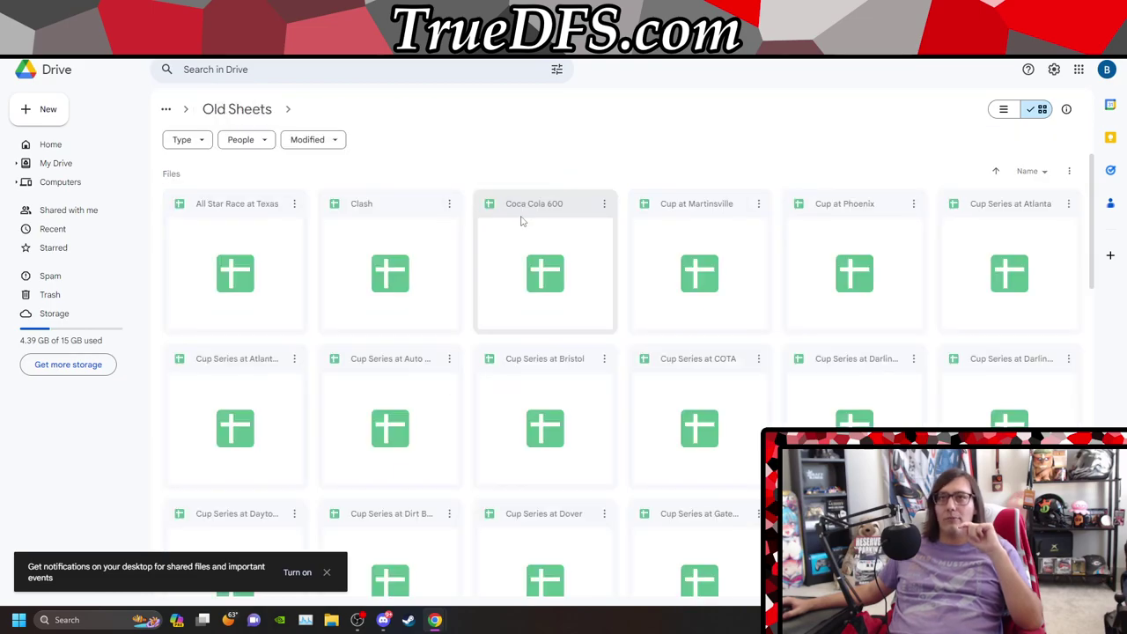
pyautogui.doubleClick(457, 244)
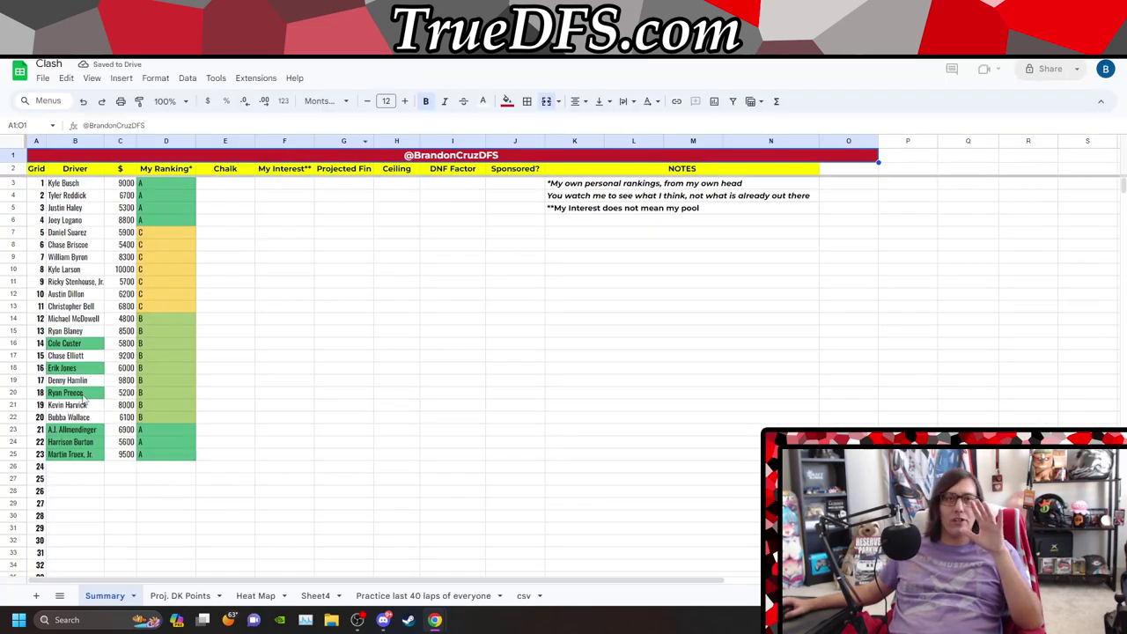
# - Examine the driver salaries on the csv sheet of the Clash file, from Kyle Larson down to Cody Ware
pyautogui.click(528, 597)
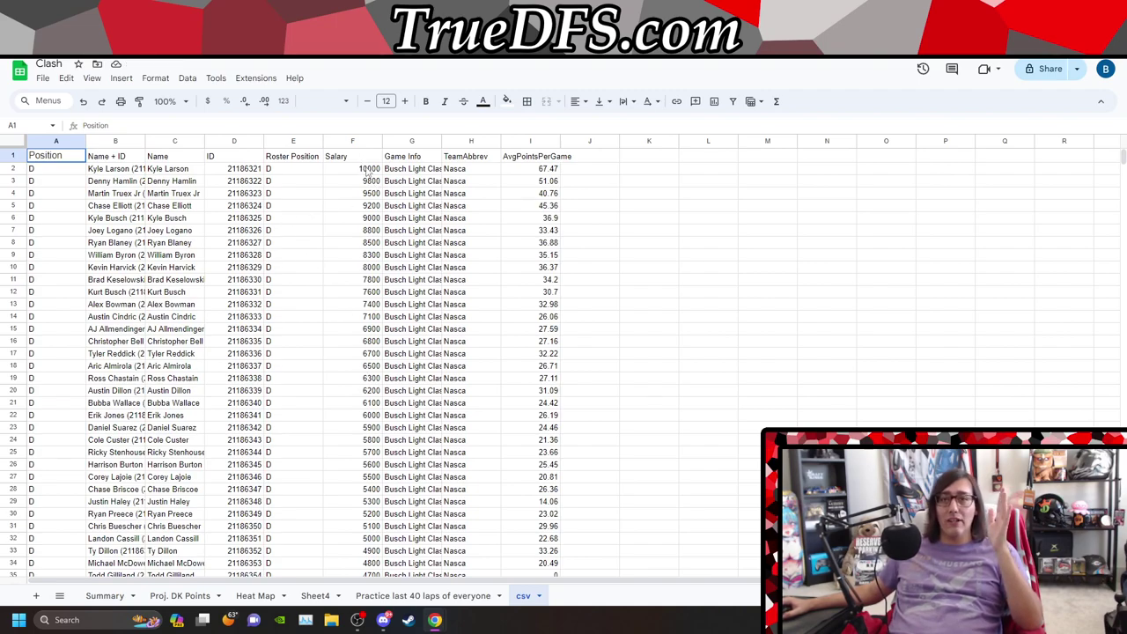
pyautogui.scroll(-3, 369, 170)
pyautogui.scroll(3, 369, 457)
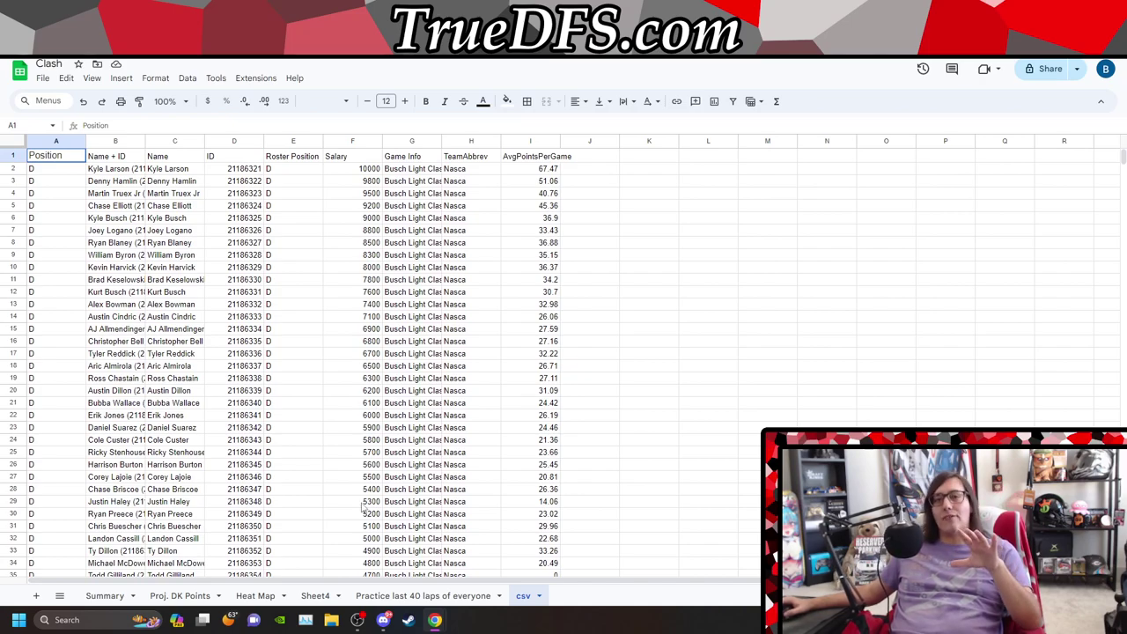
pyautogui.scroll(-2, 362, 506)
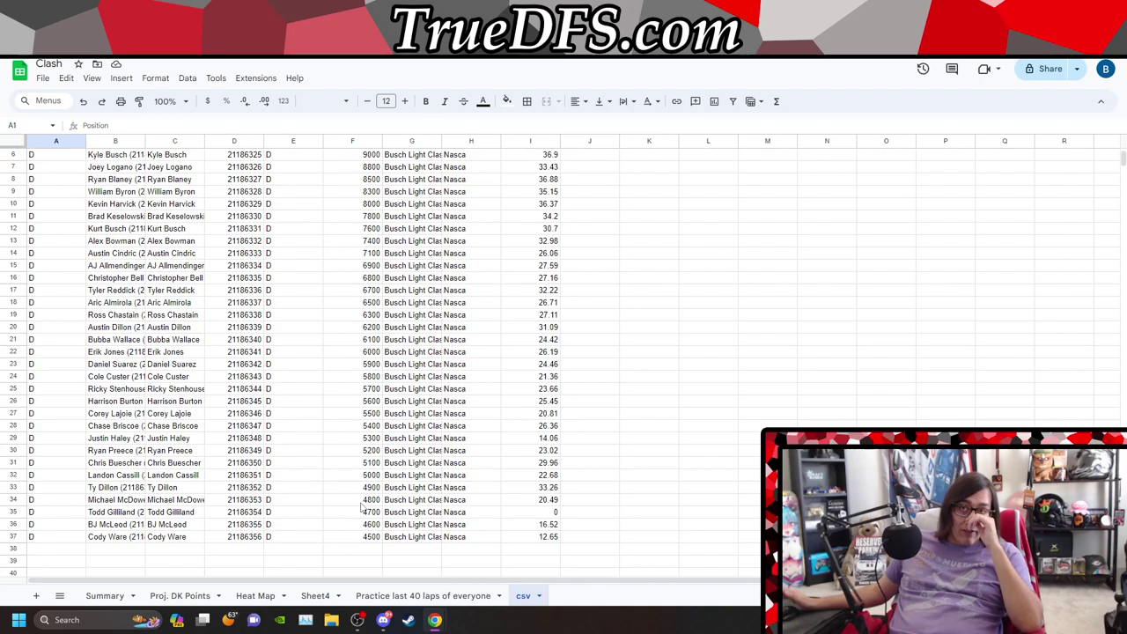
pyautogui.scroll(2, 324, 278)
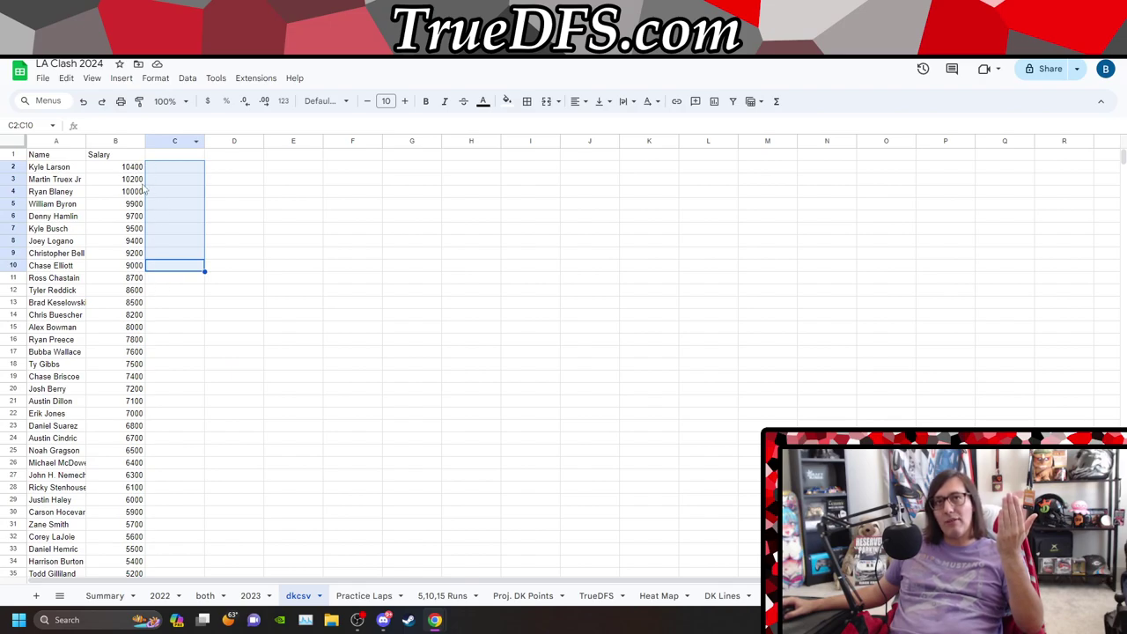
# - Return to the older Clash files and highlight the salaries of all 27 starters on the Busch Clash Summary sheet
pyautogui.click(705, 18)
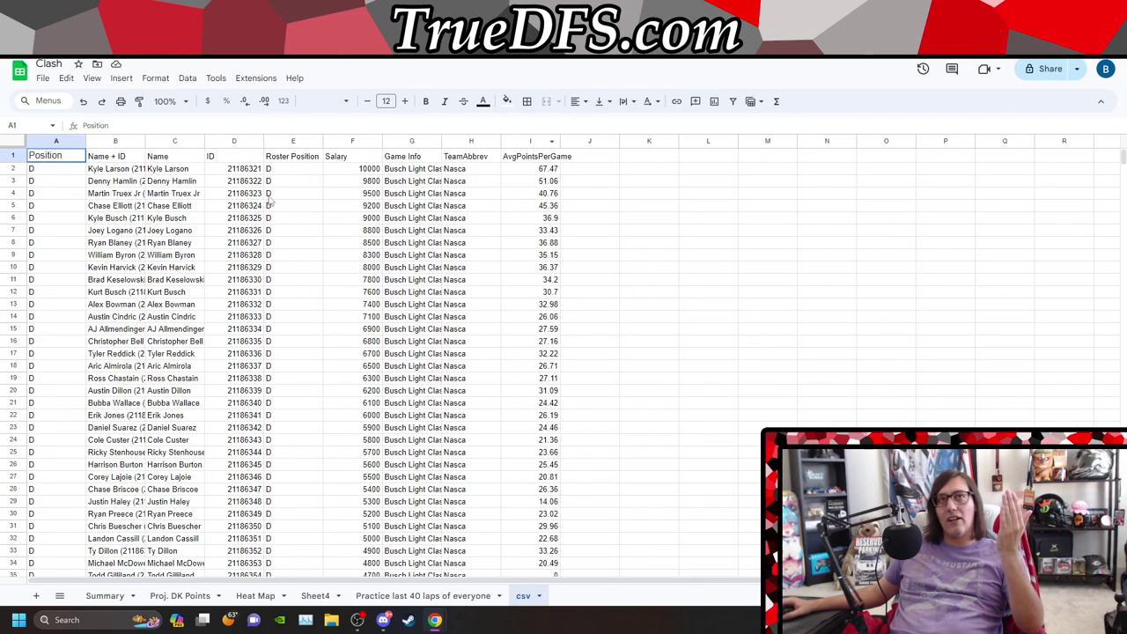
pyautogui.hotkey('ctrl', 'Tab')
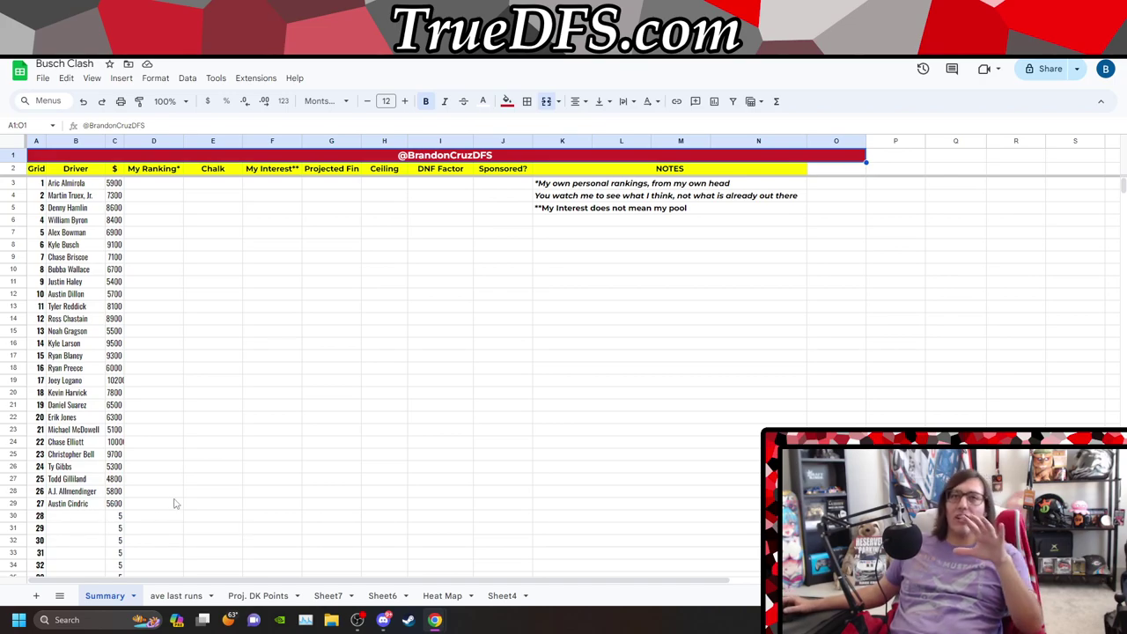
pyautogui.scroll(-1, 174, 504)
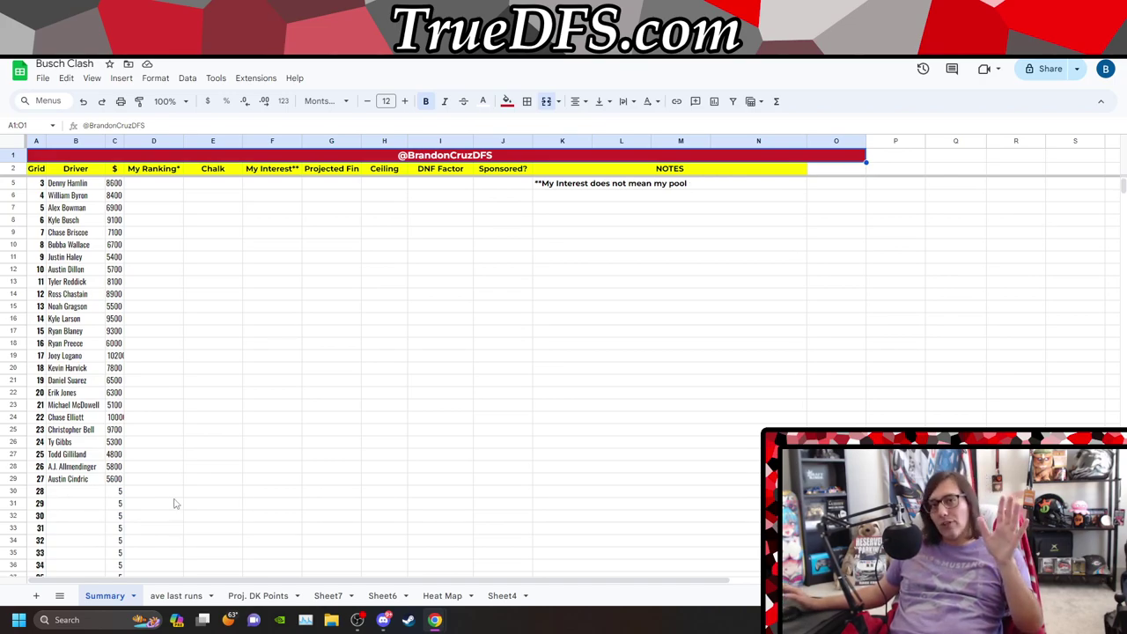
pyautogui.scroll(1, 175, 504)
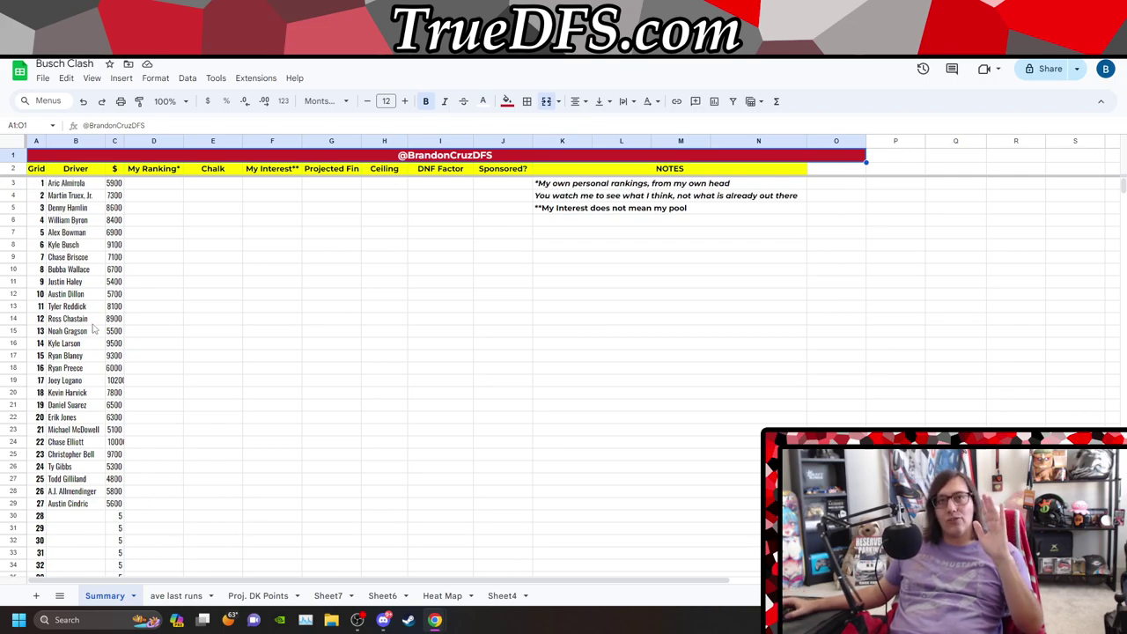
pyautogui.moveTo(118, 183); pyautogui.dragTo(112, 506)
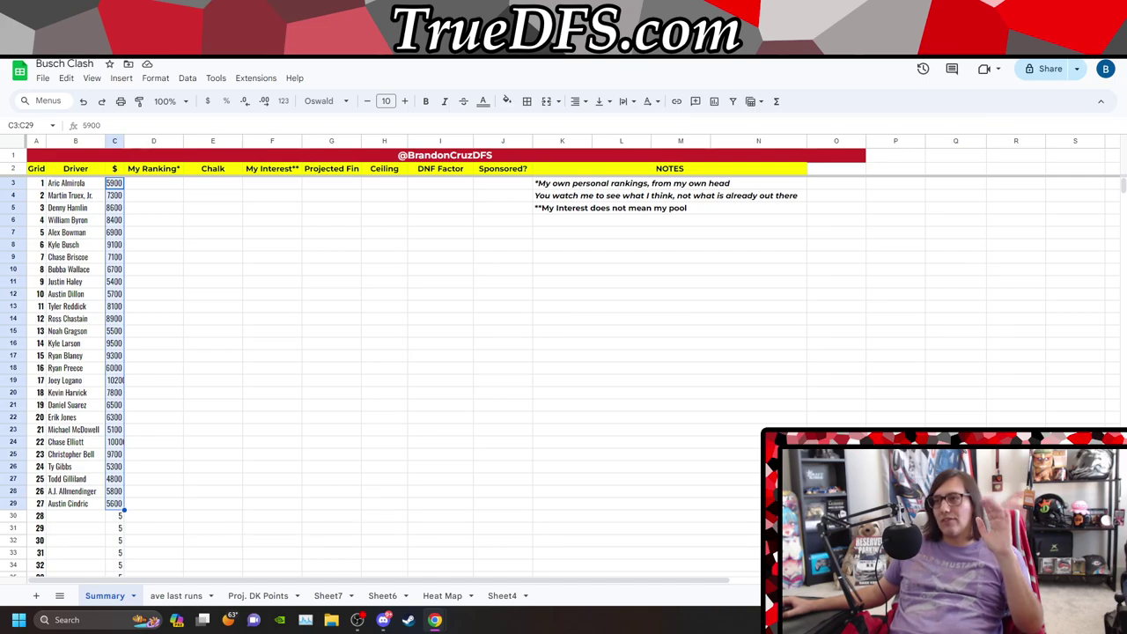
# - Highlight the whole salary range F2:F37 on the Clash file's csv sheet to review the pricing spread
pyautogui.hotkey('ctrl', 'Tab')
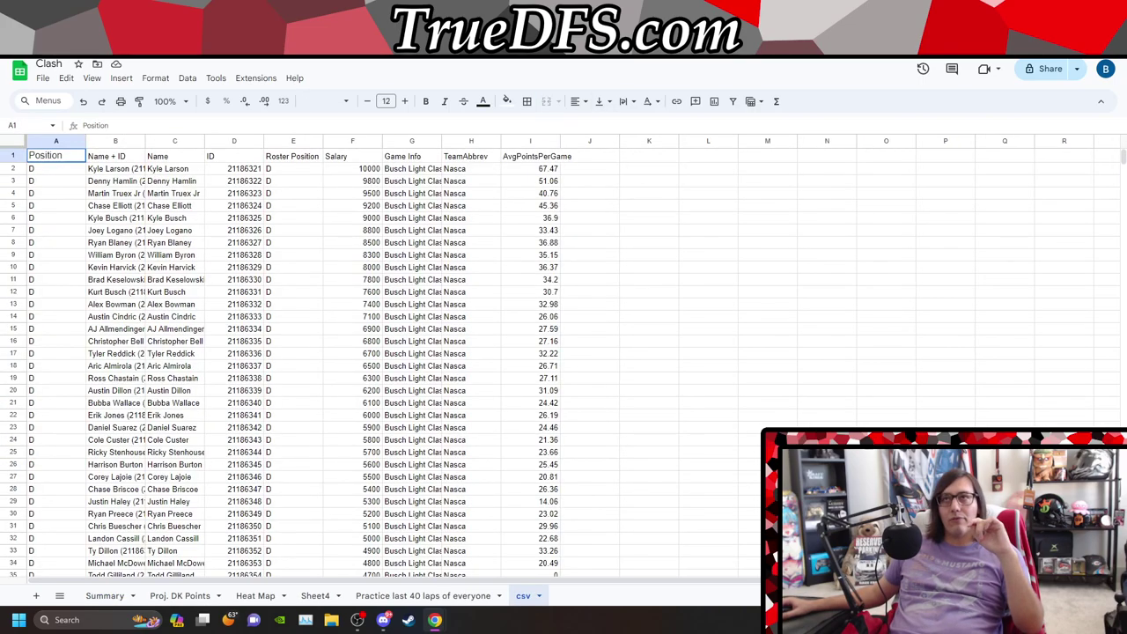
pyautogui.moveTo(370, 174); pyautogui.dragTo(357, 506)
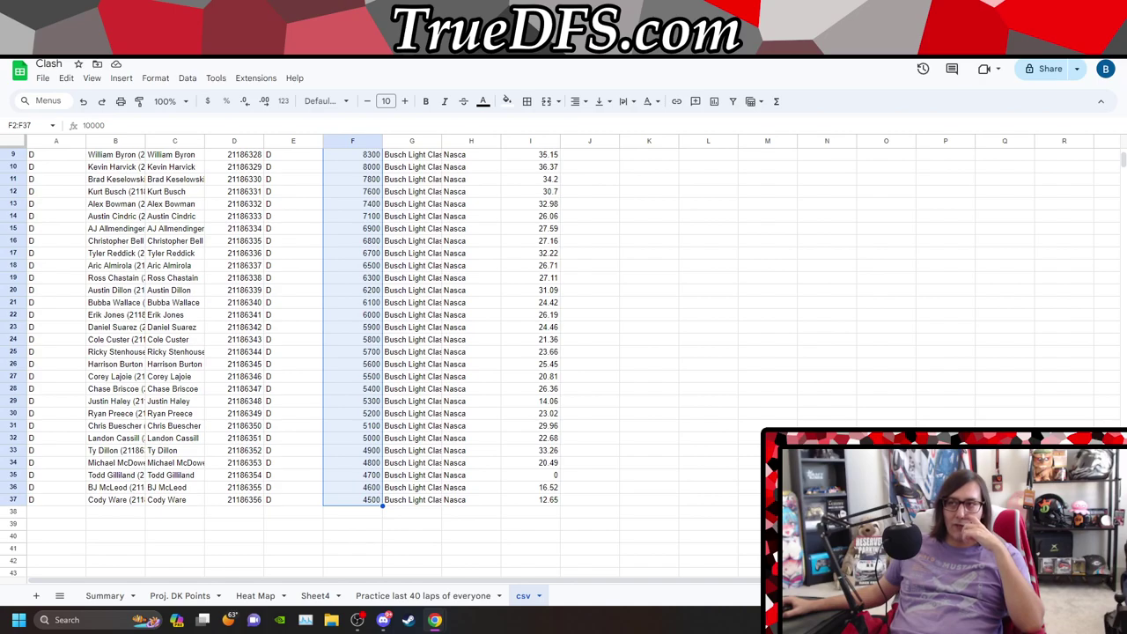
pyautogui.click(715, 377)
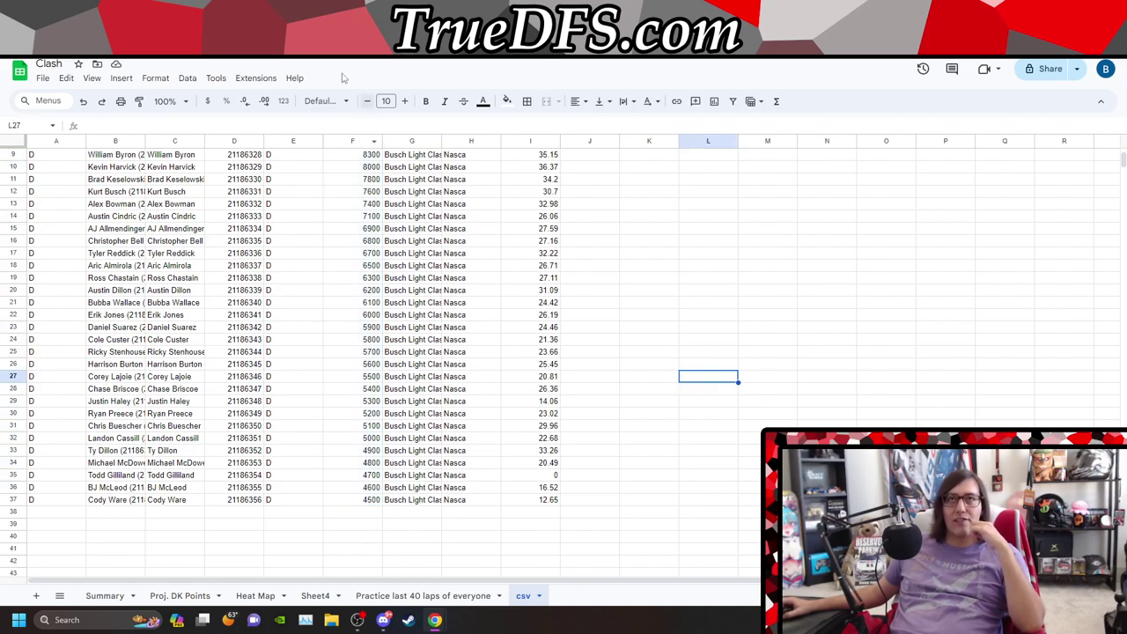
# - Switch to the LA Clash 2024 file and highlight the dkcsv salaries in B2:B37 for comparison with the older pricing
pyautogui.hotkey('ctrl', 'Tab')
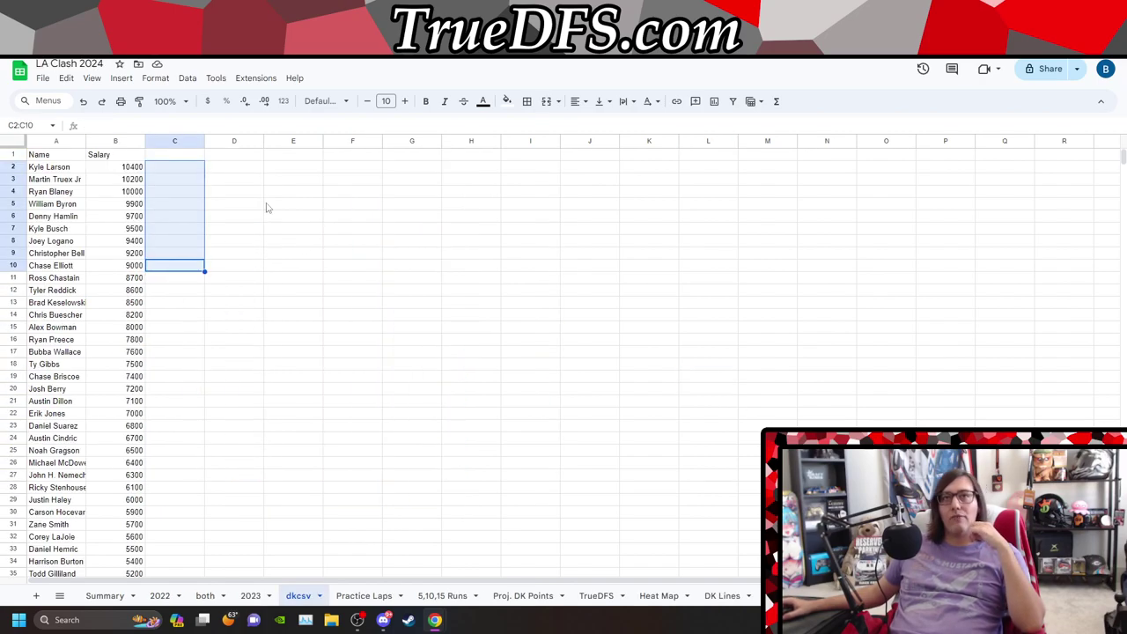
pyautogui.click(159, 169)
pyautogui.moveTo(132, 167); pyautogui.dragTo(117, 517)
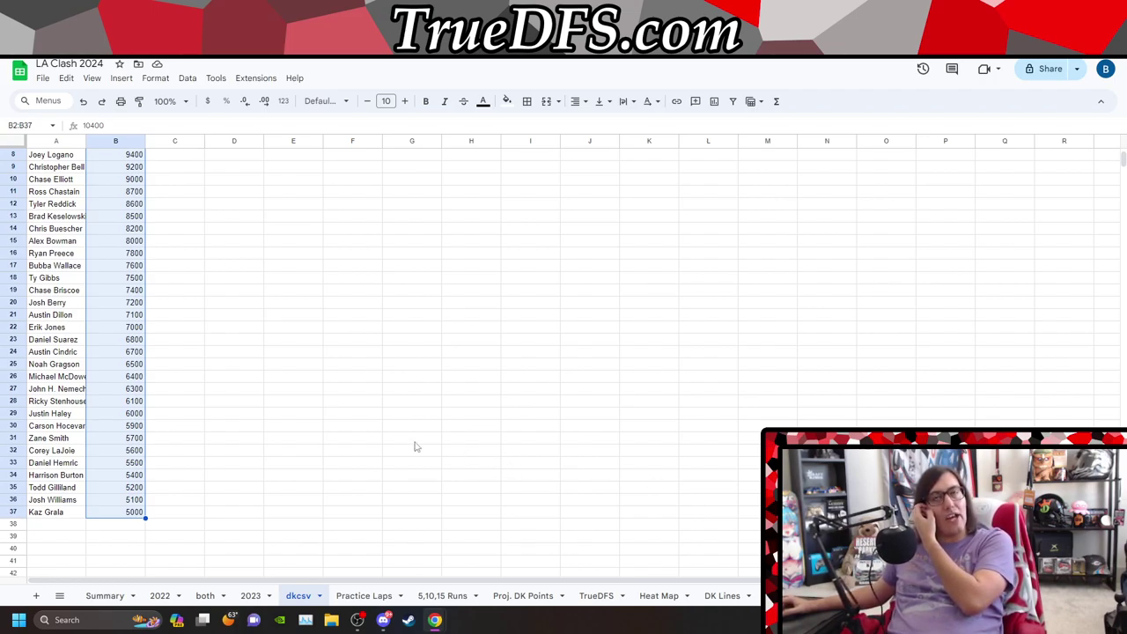
pyautogui.doubleClick(304, 427)
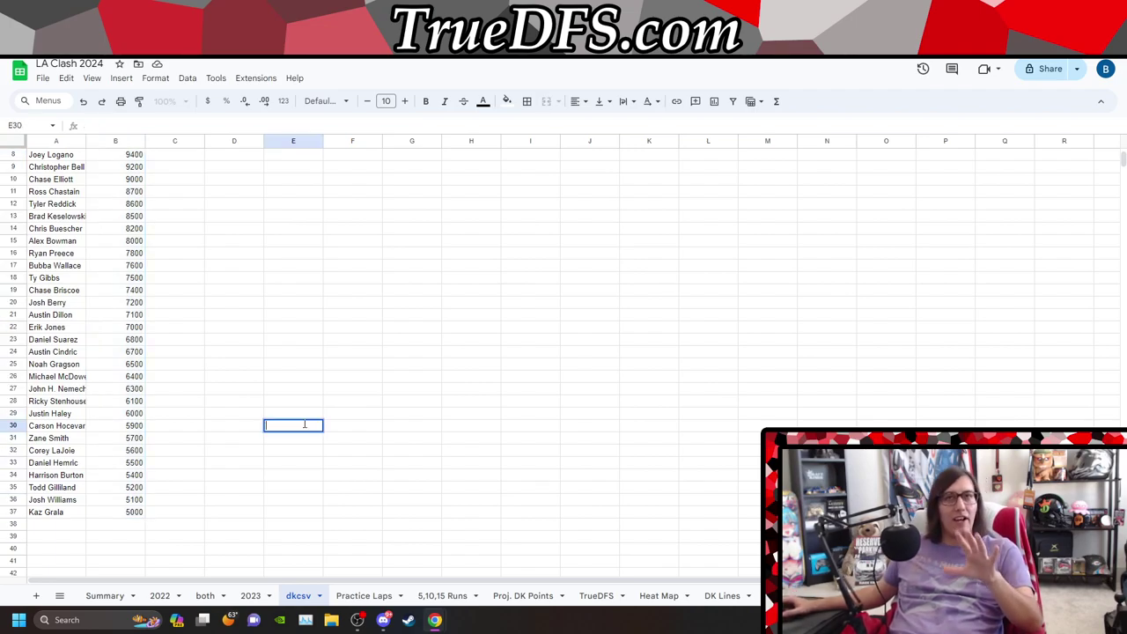
pyautogui.moveTo(256, 327); pyautogui.dragTo(257, 339)
pyautogui.scroll(1, 257, 340)
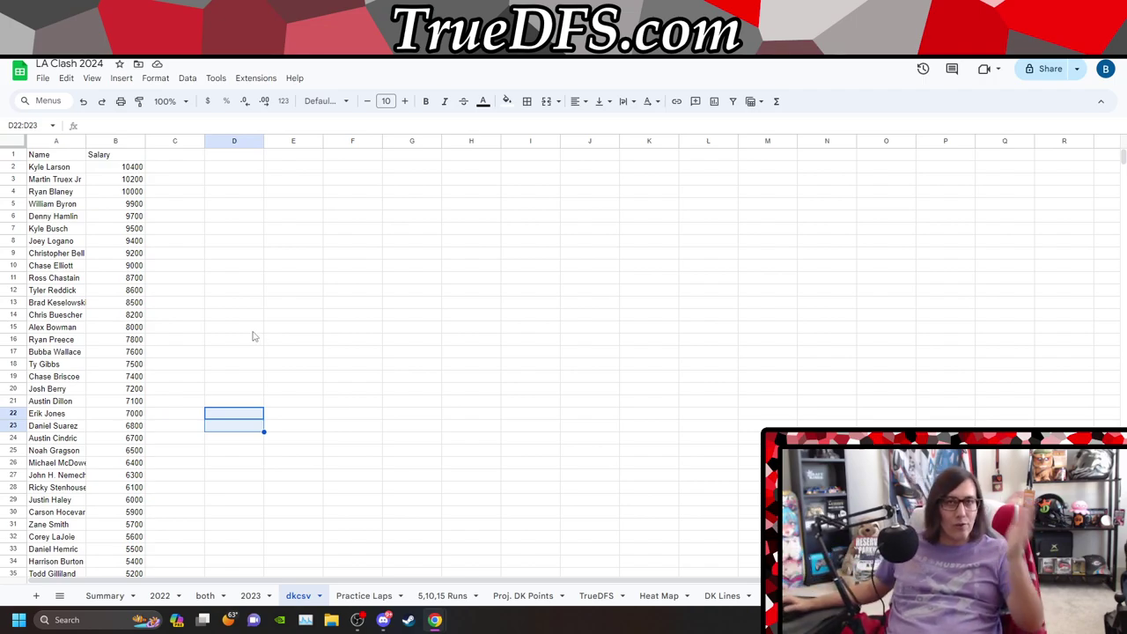
# - Point out Brad Keselowski, Chris Buescher and the Austin Cindric row in the dkcsv salary list
pyautogui.click(74, 303)
pyautogui.click(79, 315)
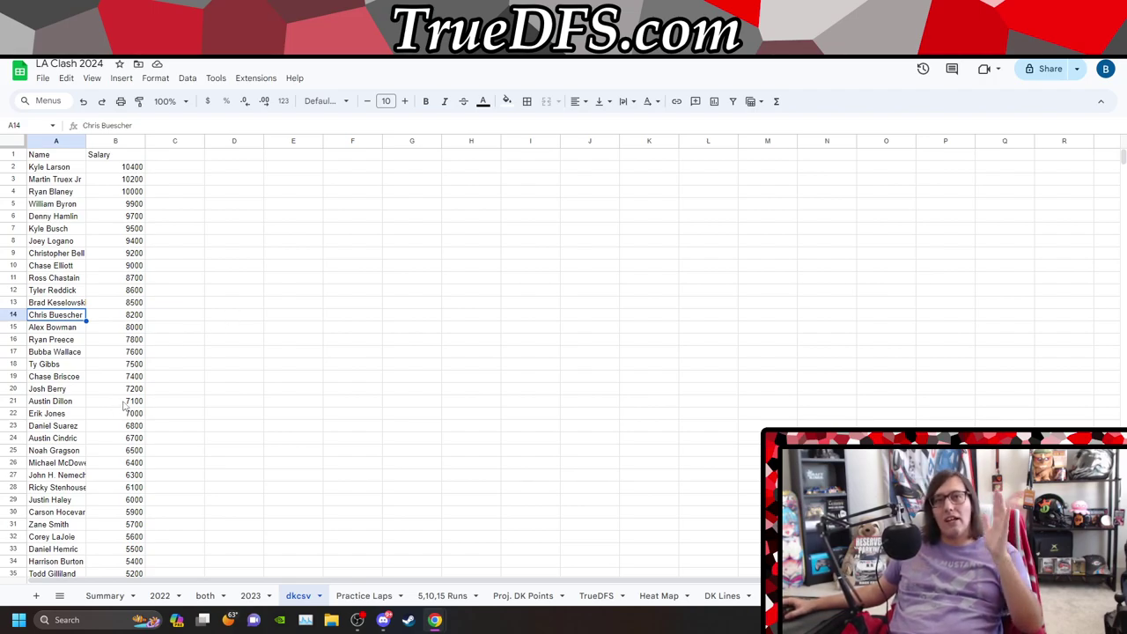
pyautogui.scroll(-2, 222, 423)
pyautogui.click(401, 352)
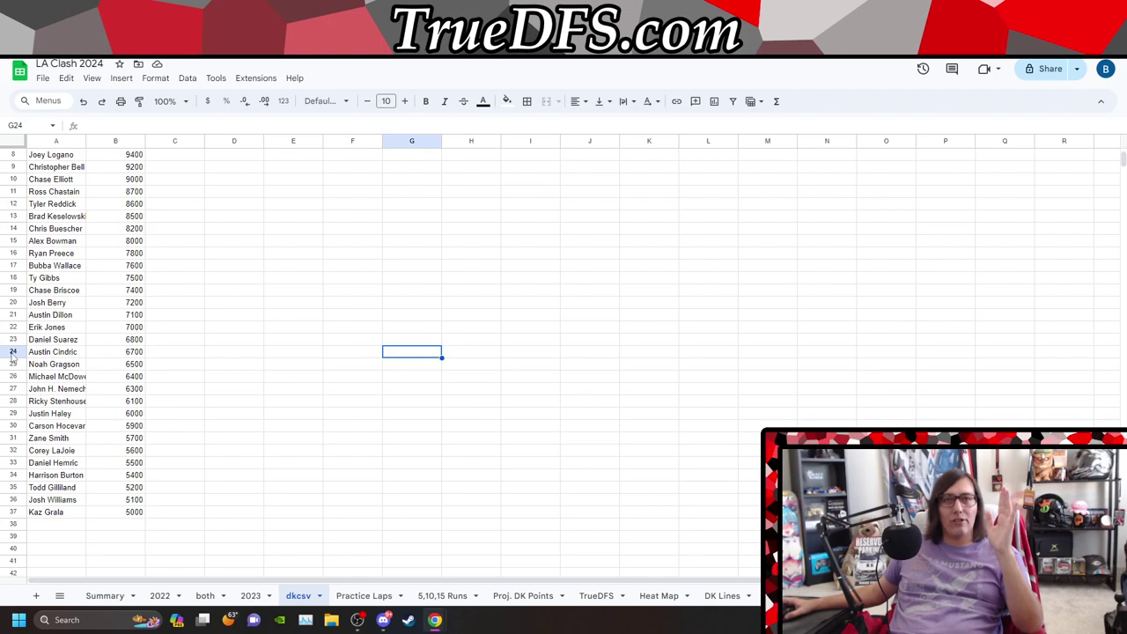
pyautogui.click(13, 352)
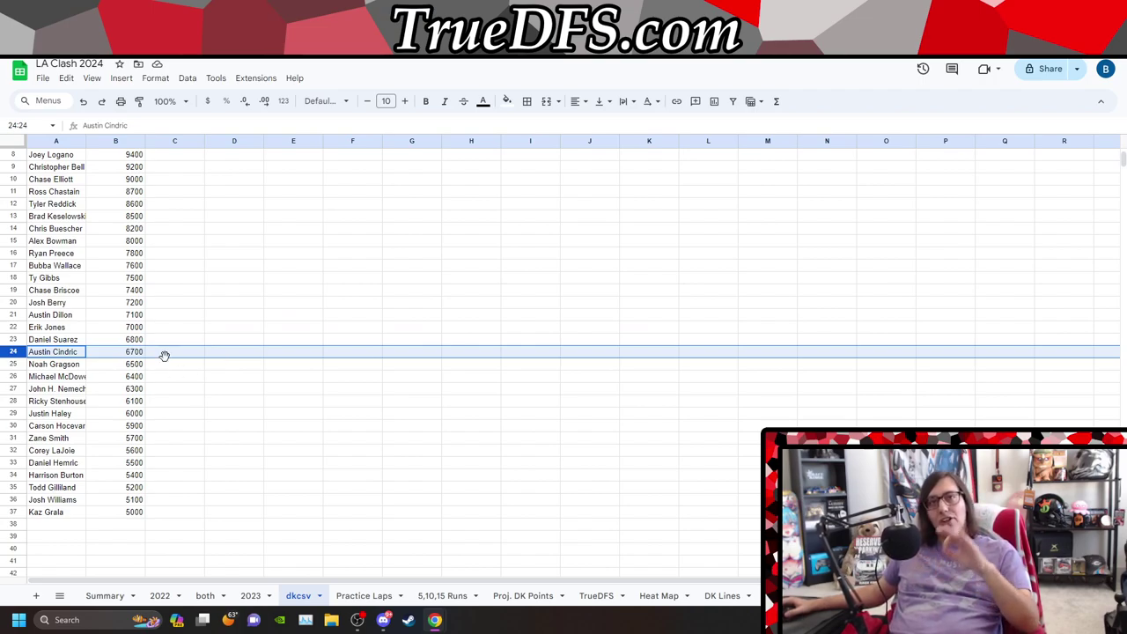
pyautogui.click(178, 319)
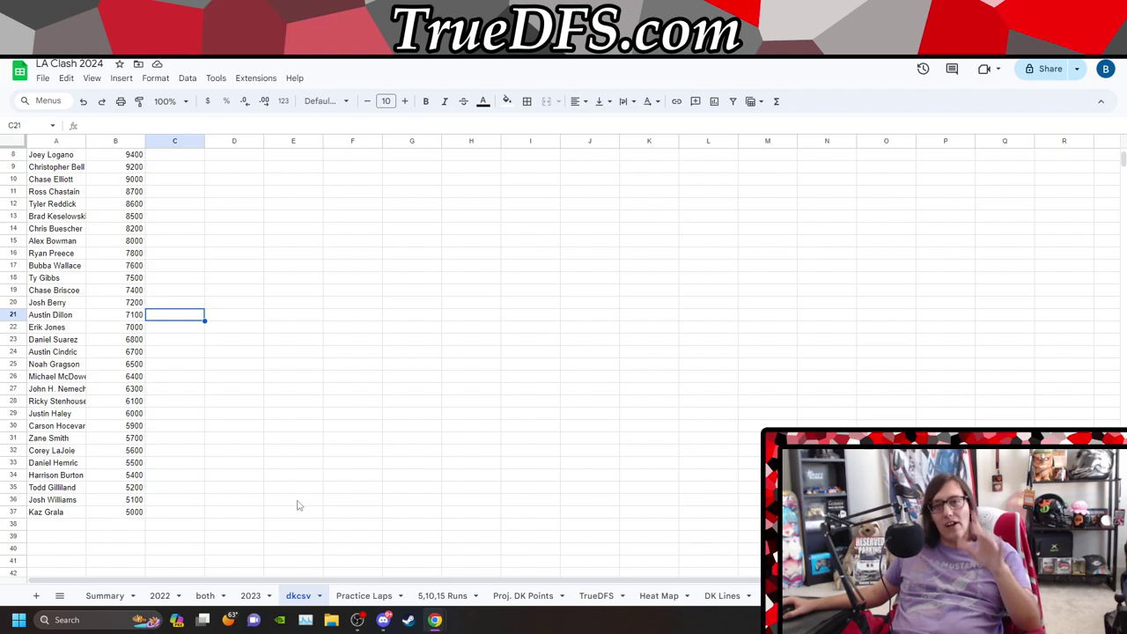
# - Look over the 2023 results, the Summary sheet and the 2022 results in the LA Clash 2024 file
pyautogui.click(251, 596)
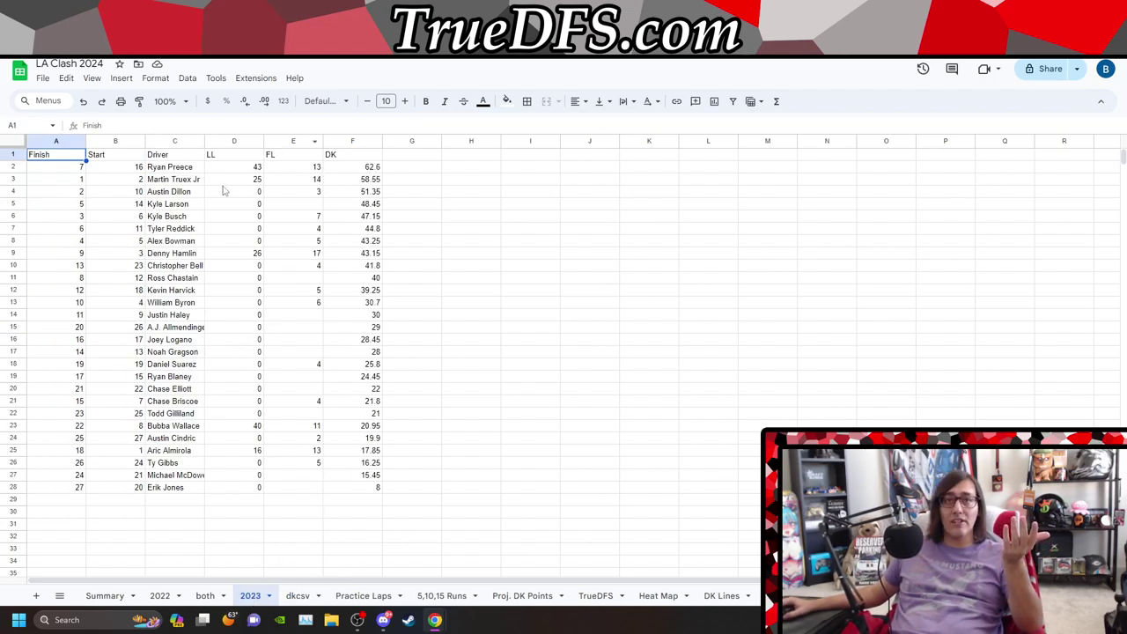
pyautogui.click(92, 596)
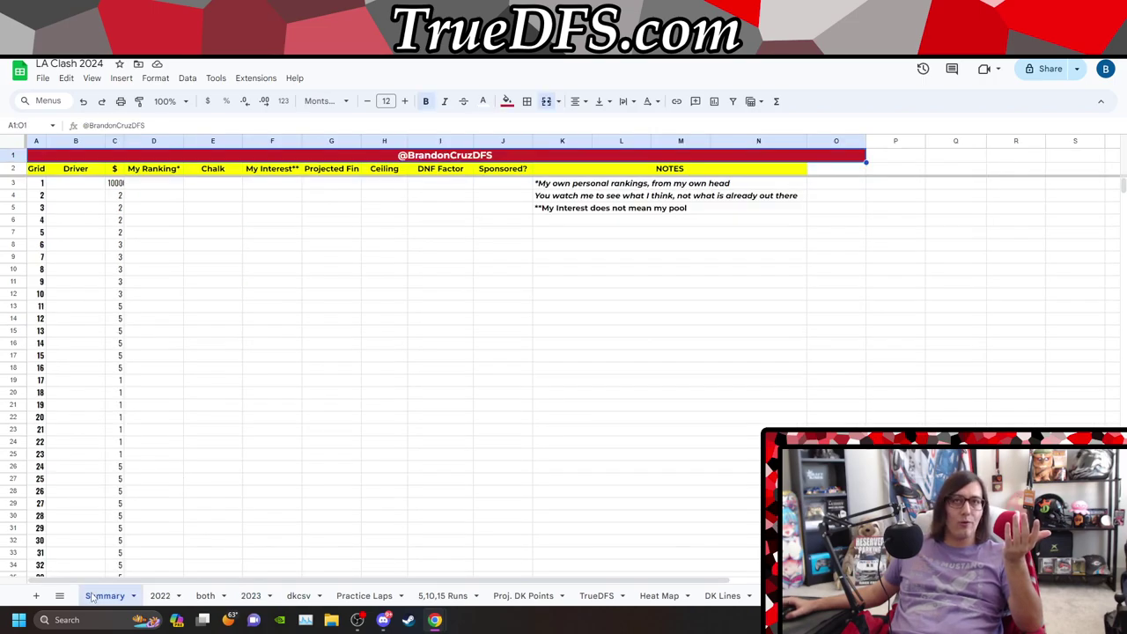
pyautogui.click(60, 598)
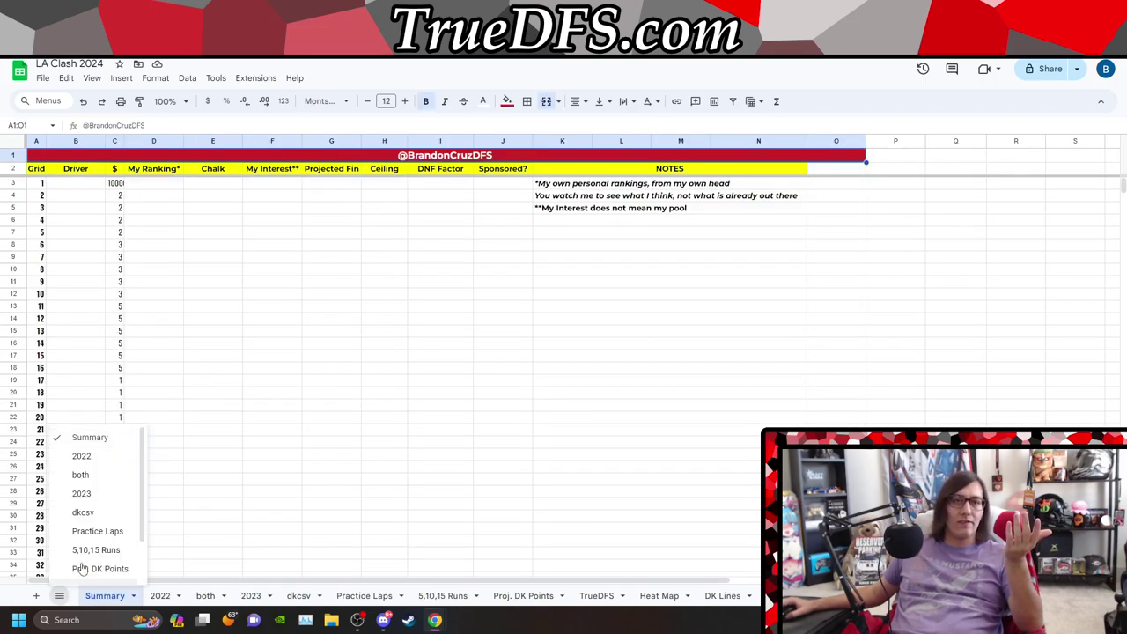
pyautogui.click(114, 465)
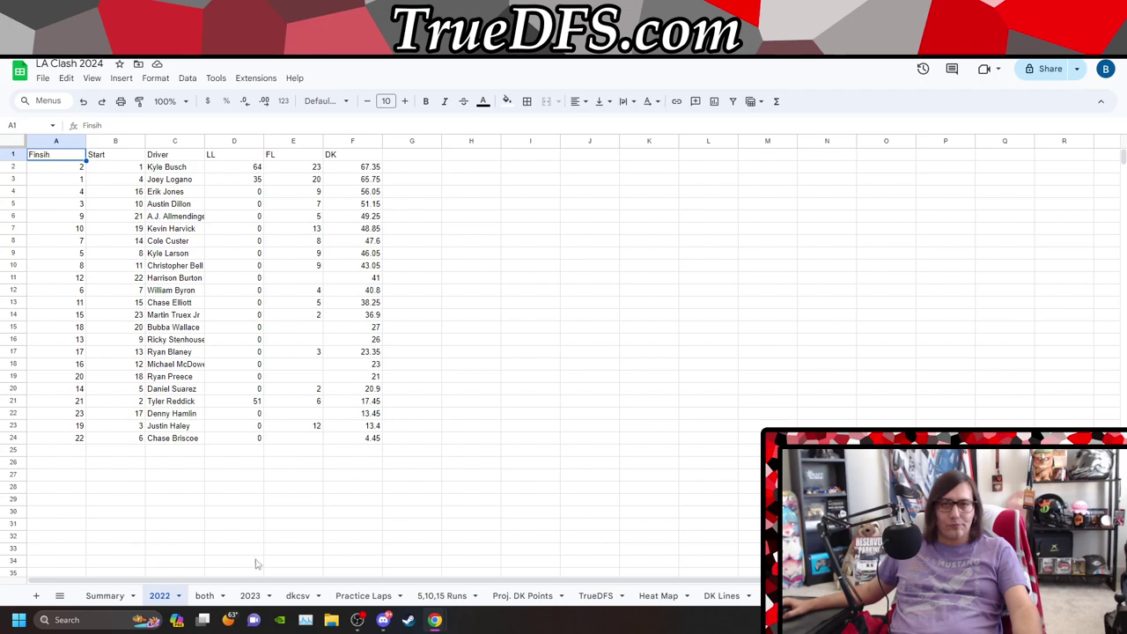
# - Return to the dkcsv sheet, review the full salary list and highlight the Austin Cindric row
pyautogui.click(298, 596)
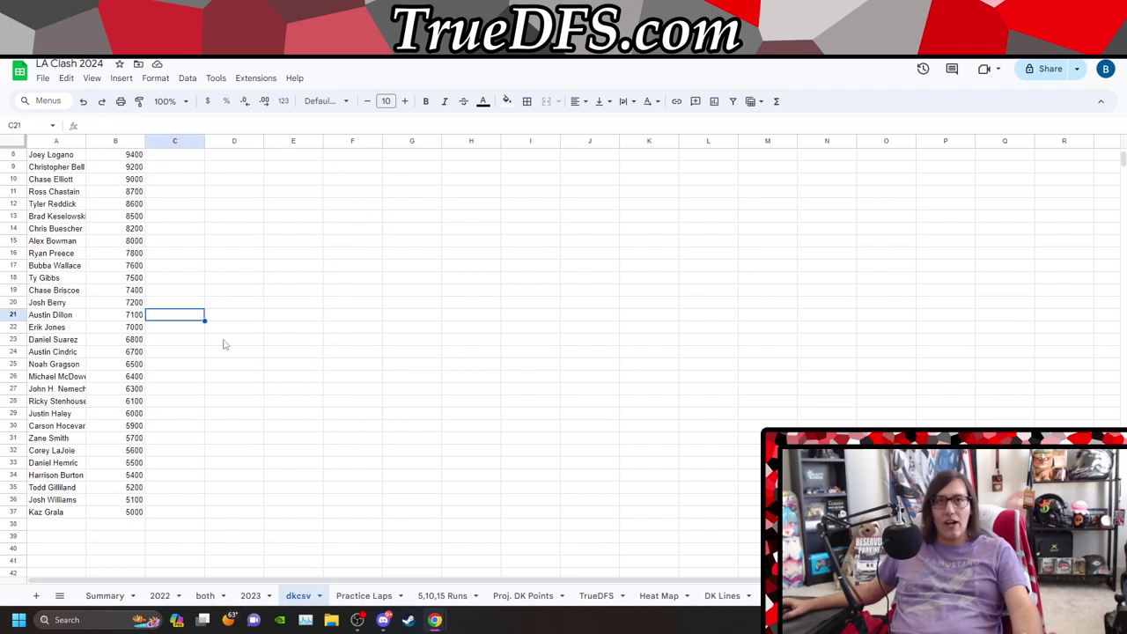
pyautogui.scroll(2, 142, 327)
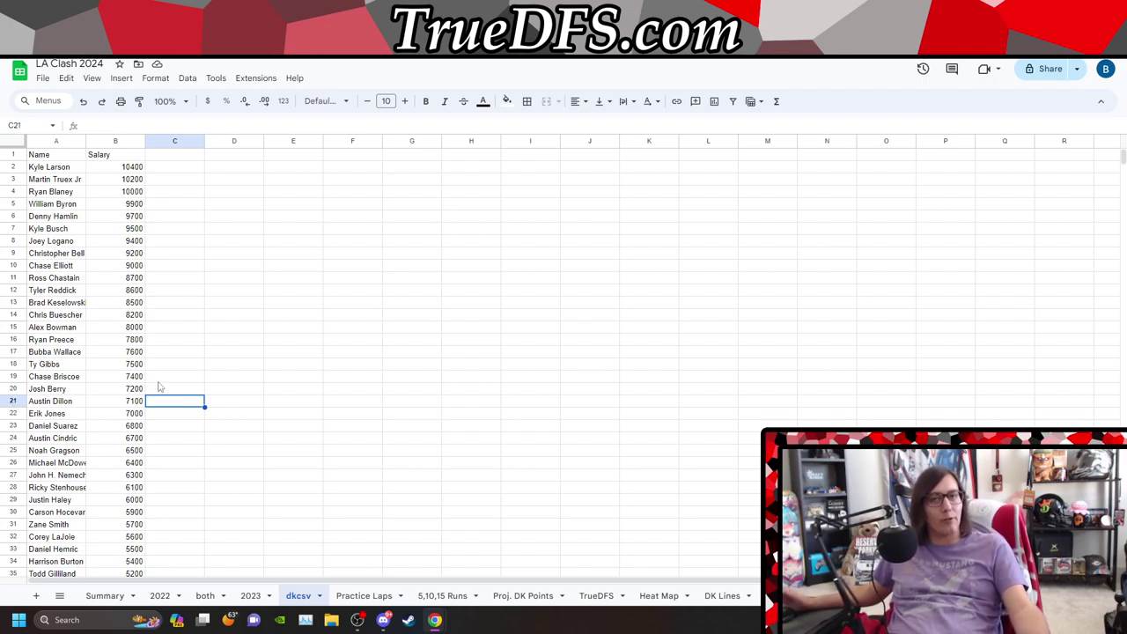
pyautogui.scroll(-2, 195, 440)
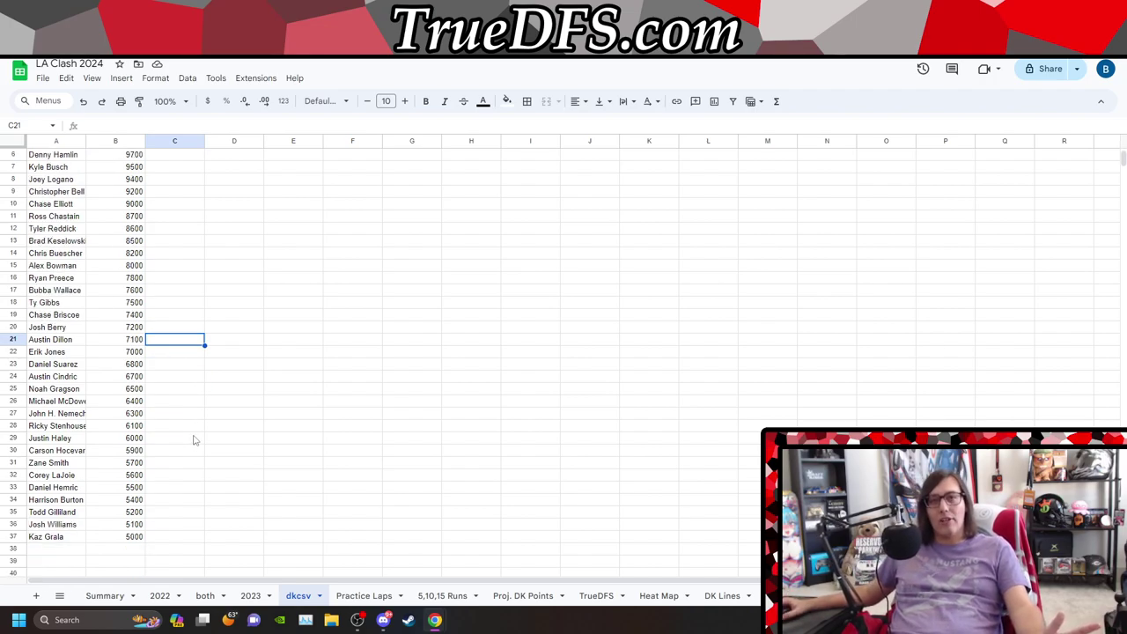
pyautogui.click(13, 377)
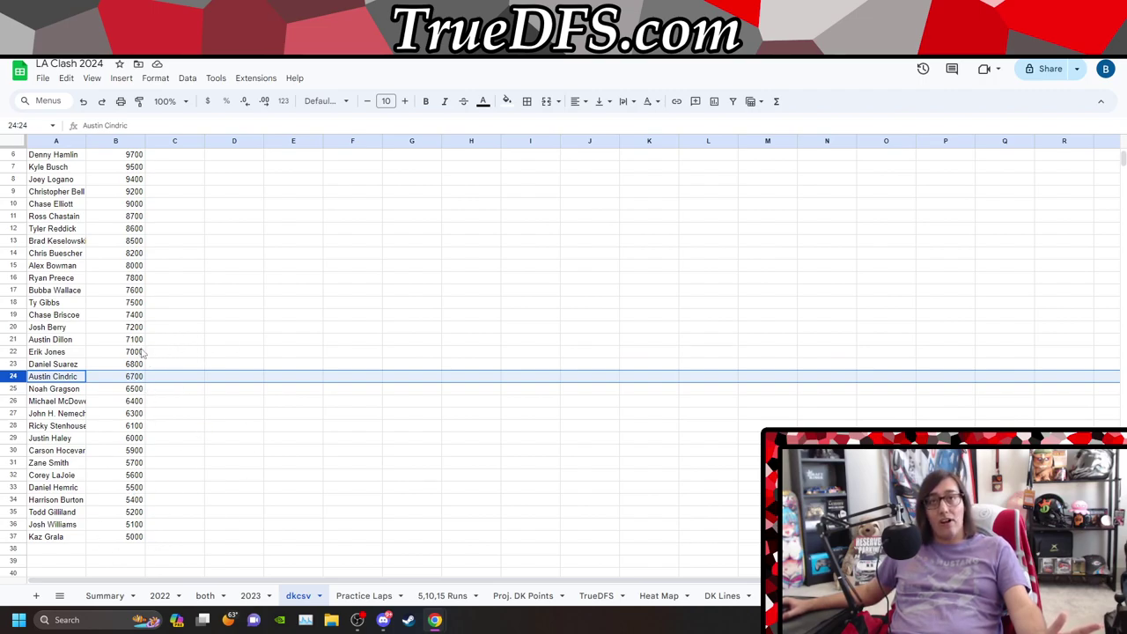
# - Black out the cheapest drivers from Justin Haley down in A29:C39, and undo the fill
pyautogui.moveTo(175, 560); pyautogui.dragTo(53, 437)
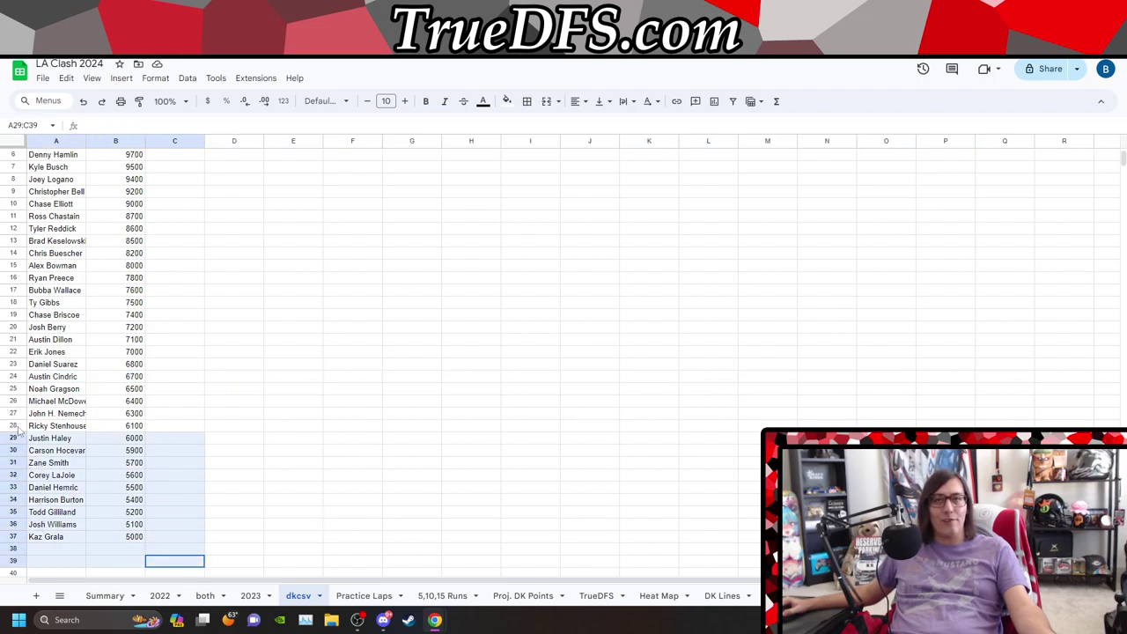
pyautogui.click(506, 100)
pyautogui.click(513, 145)
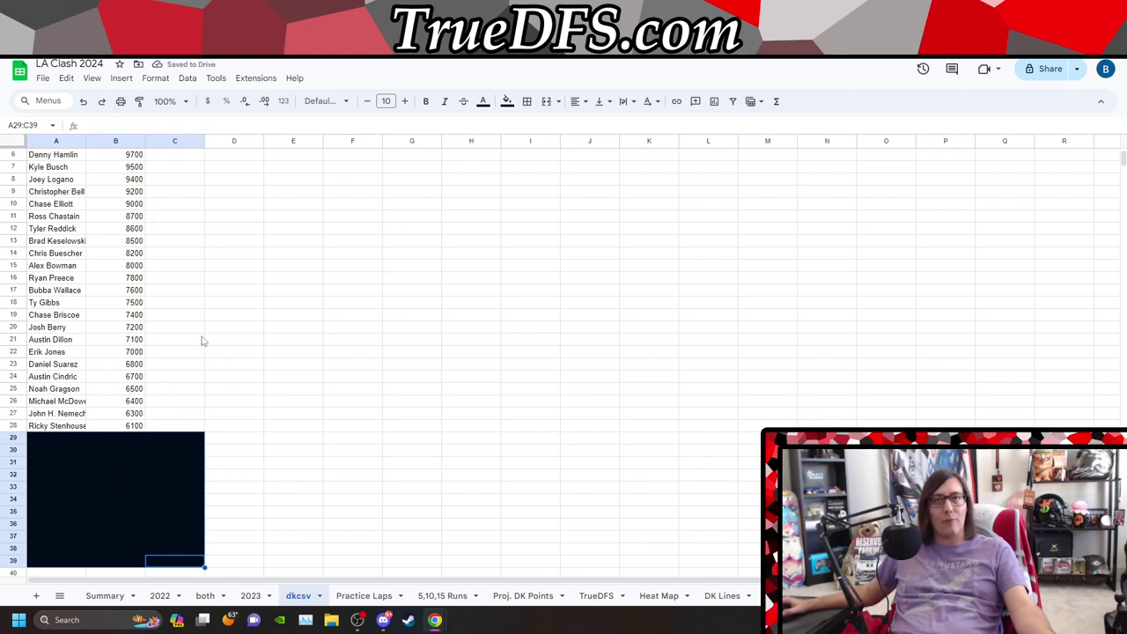
pyautogui.click(347, 454)
pyautogui.hotkey('ctrl', 'z')
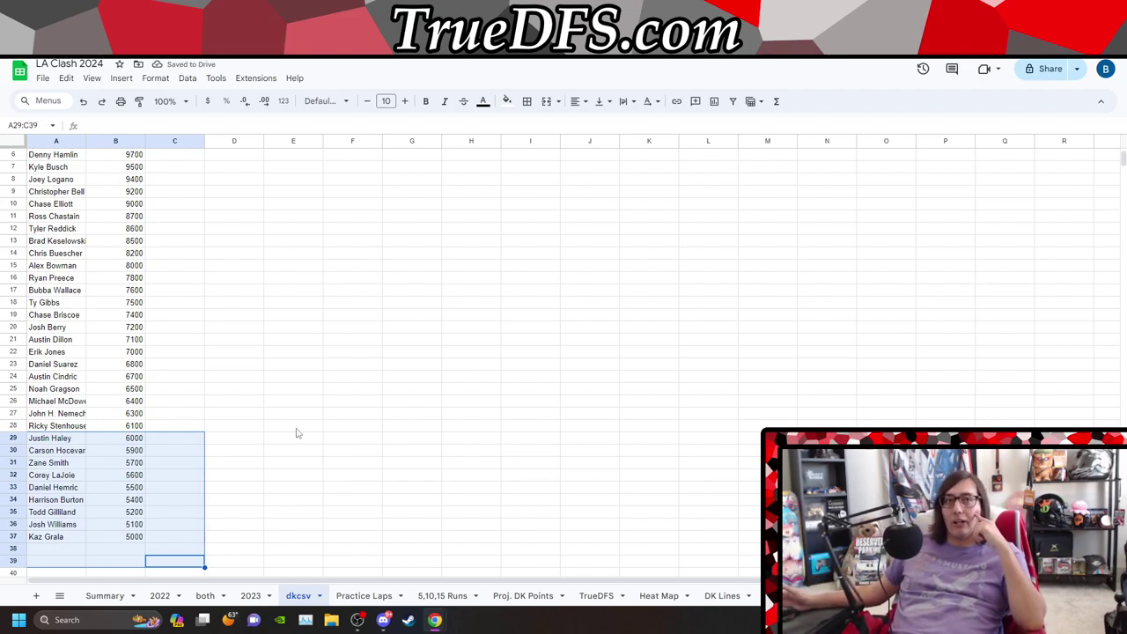
# - Switch to the NASCAR Cup Series driver statistics page and view the driver table for the last 10 races
pyautogui.scroll(2, 297, 433)
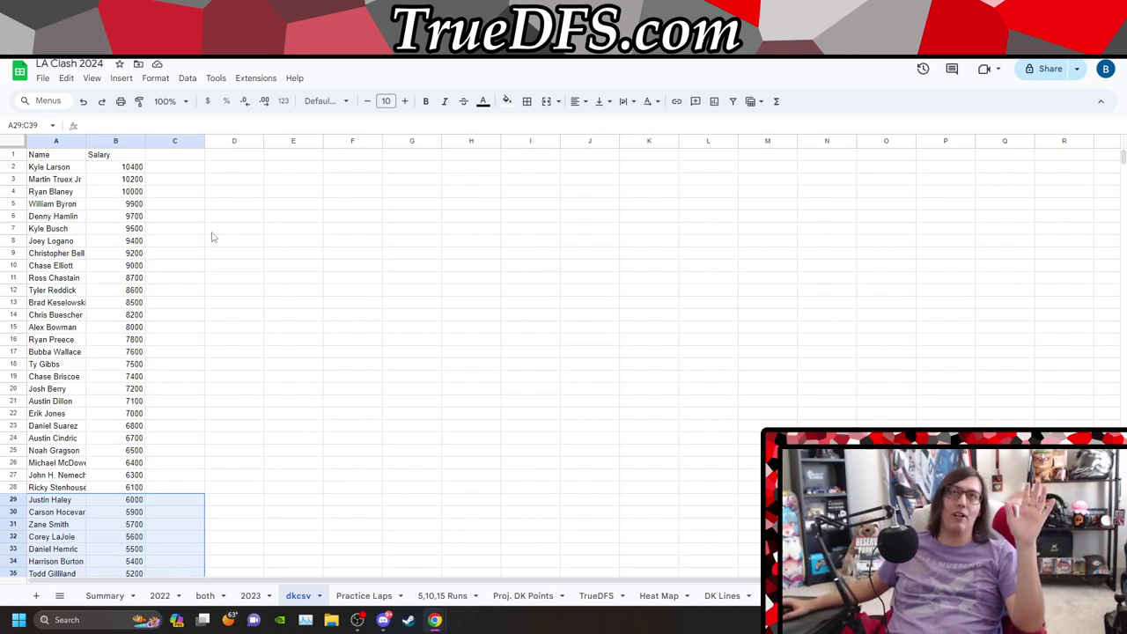
pyautogui.hotkey('ctrl', 'Tab')
pyautogui.scroll(-3, 524, 295)
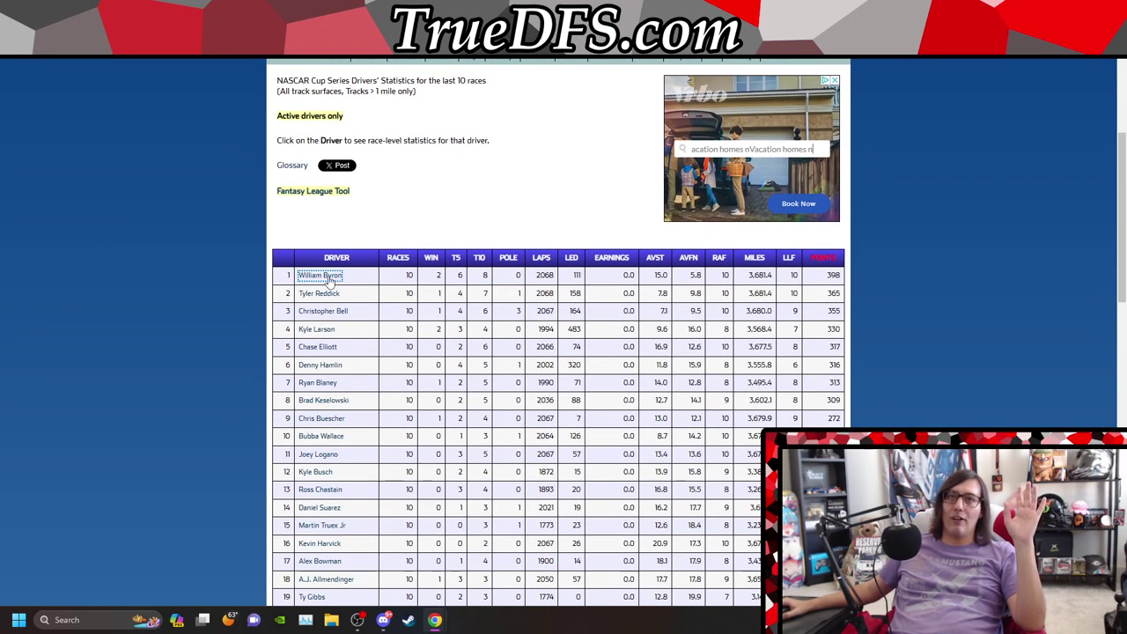
# - Open Christopher Bell's race-level statistics from the last 8 races on tracks under 1 mile and review his results table
pyautogui.rightClick(323, 277)
pyautogui.hotkey('ctrl', 'Tab')
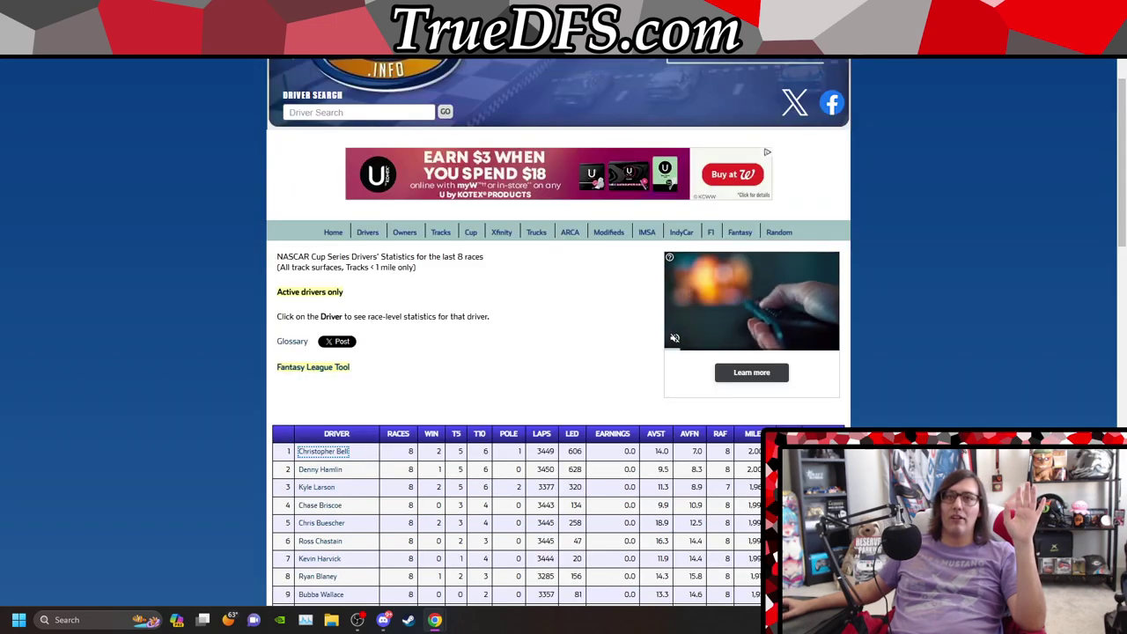
pyautogui.rightClick(340, 455)
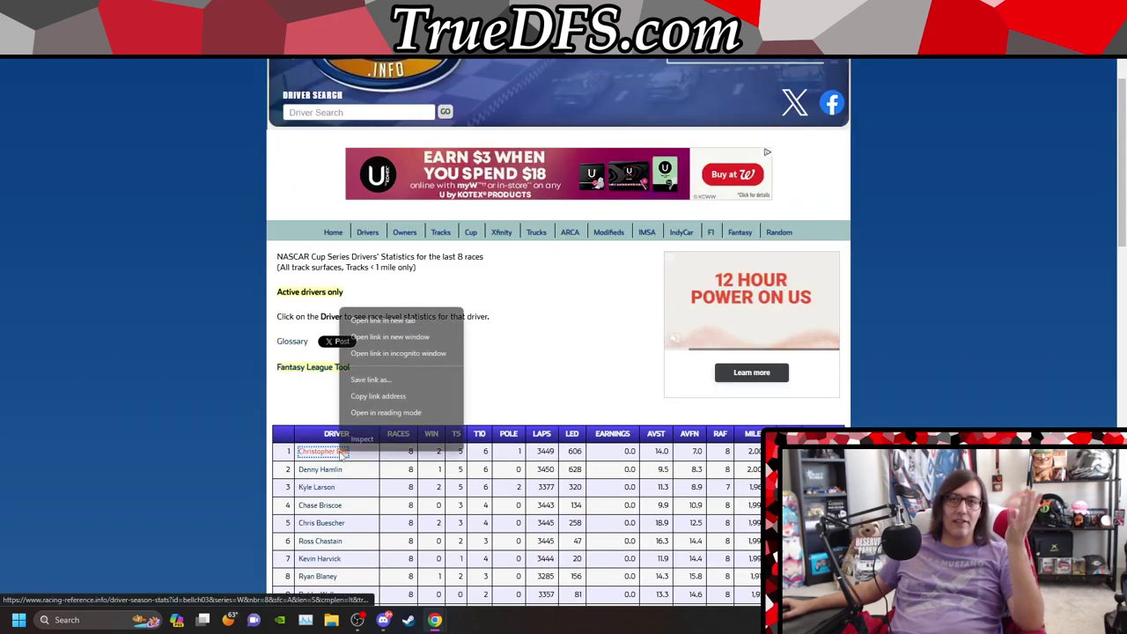
pyautogui.click(449, 323)
pyautogui.hotkey('ctrl', 'Tab')
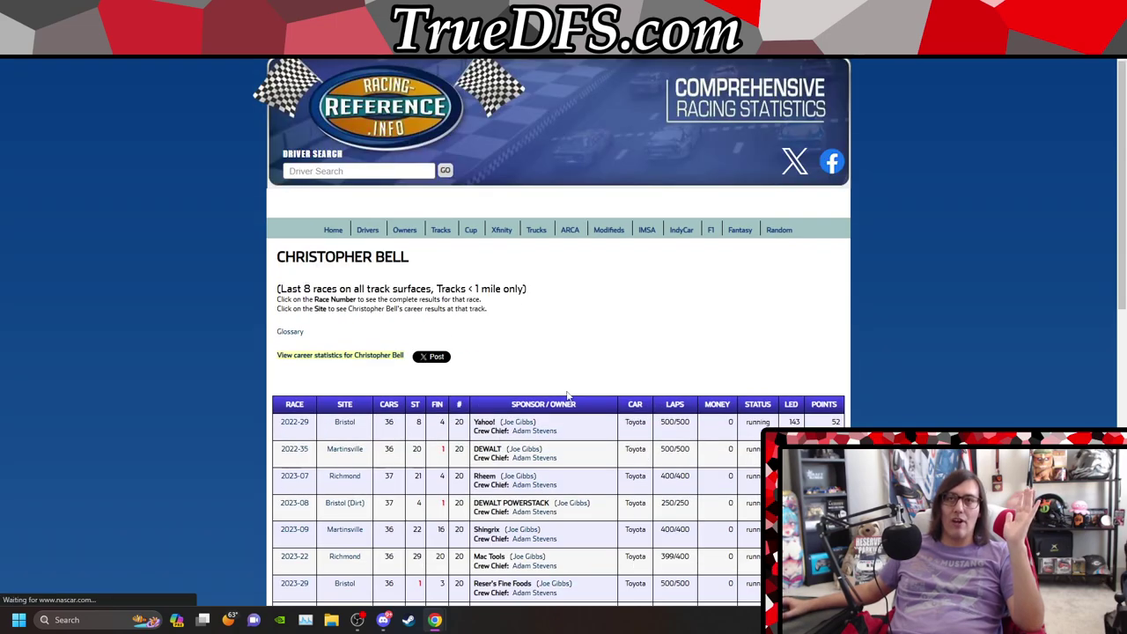
pyautogui.scroll(-2, 400, 410)
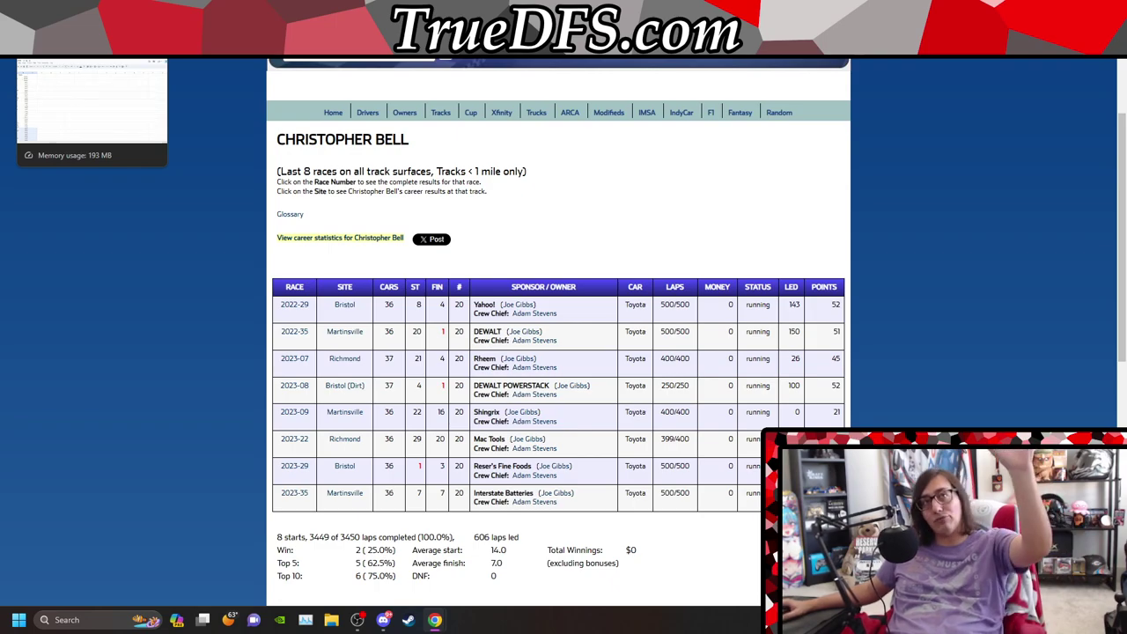
# - Return to the LA Clash 2024 file and look over the dkcsv salaries and the 2023 and 2022 results
pyautogui.click(88, 44)
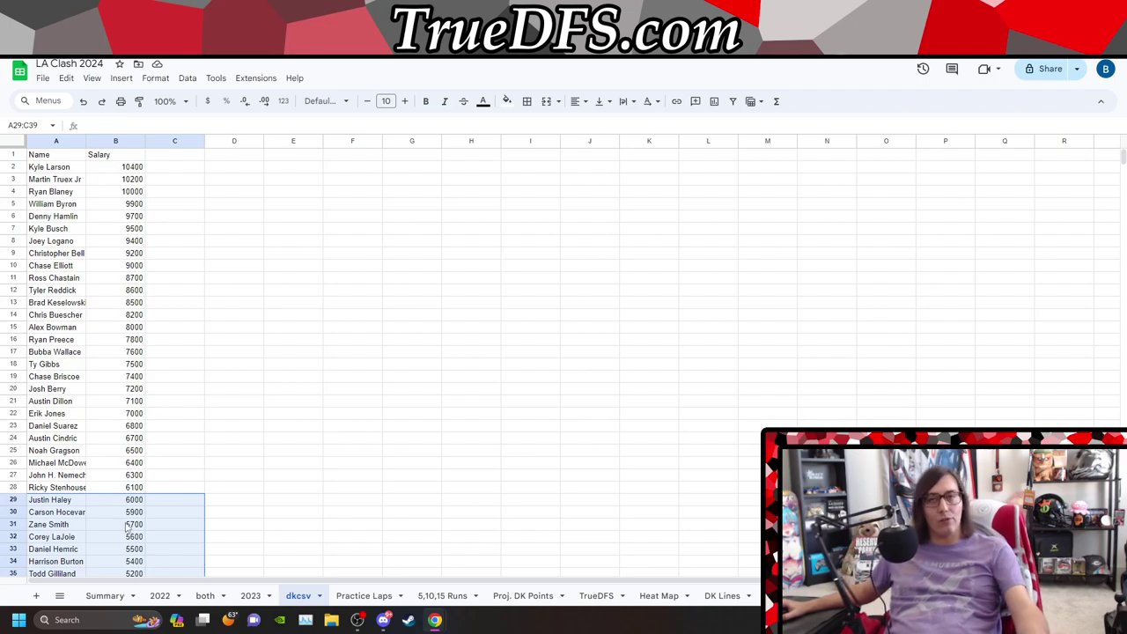
pyautogui.click(214, 418)
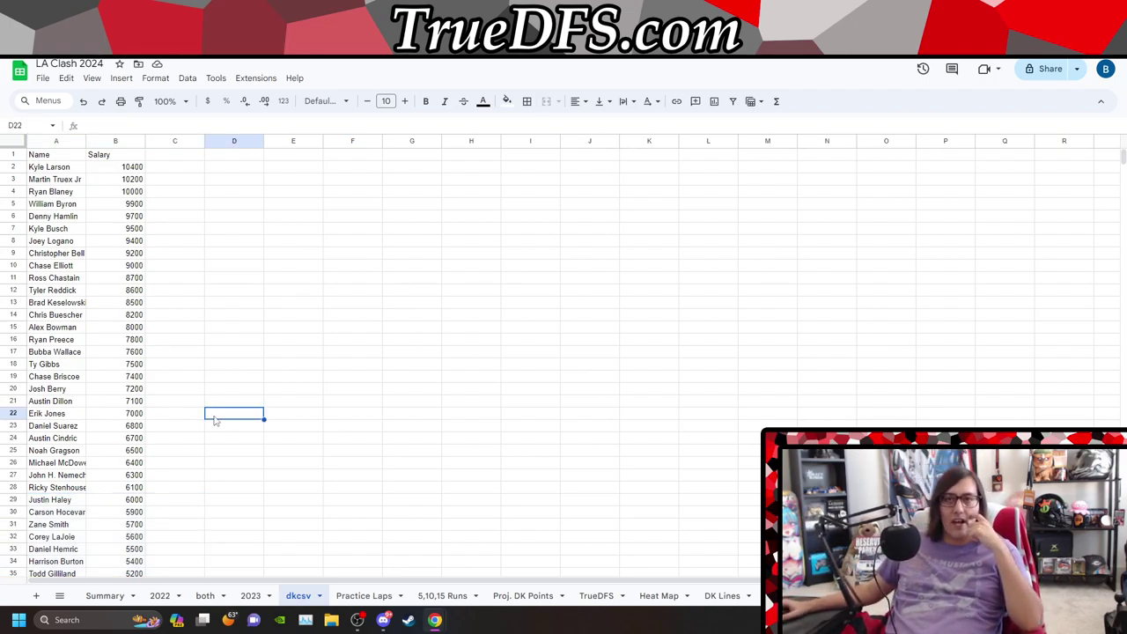
pyautogui.click(251, 595)
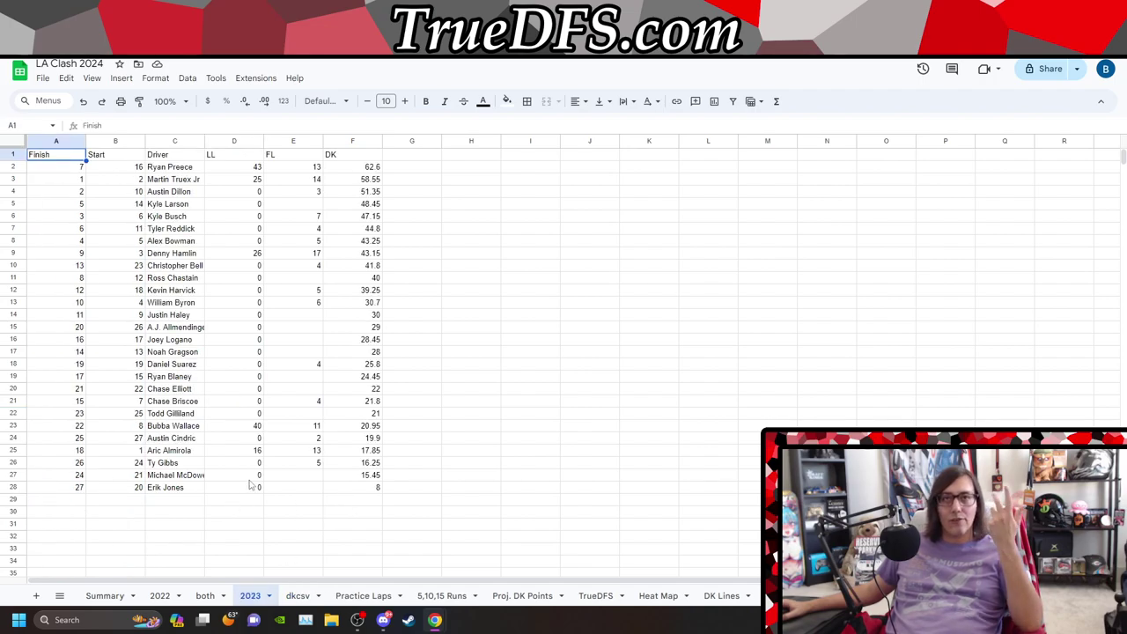
pyautogui.click(172, 595)
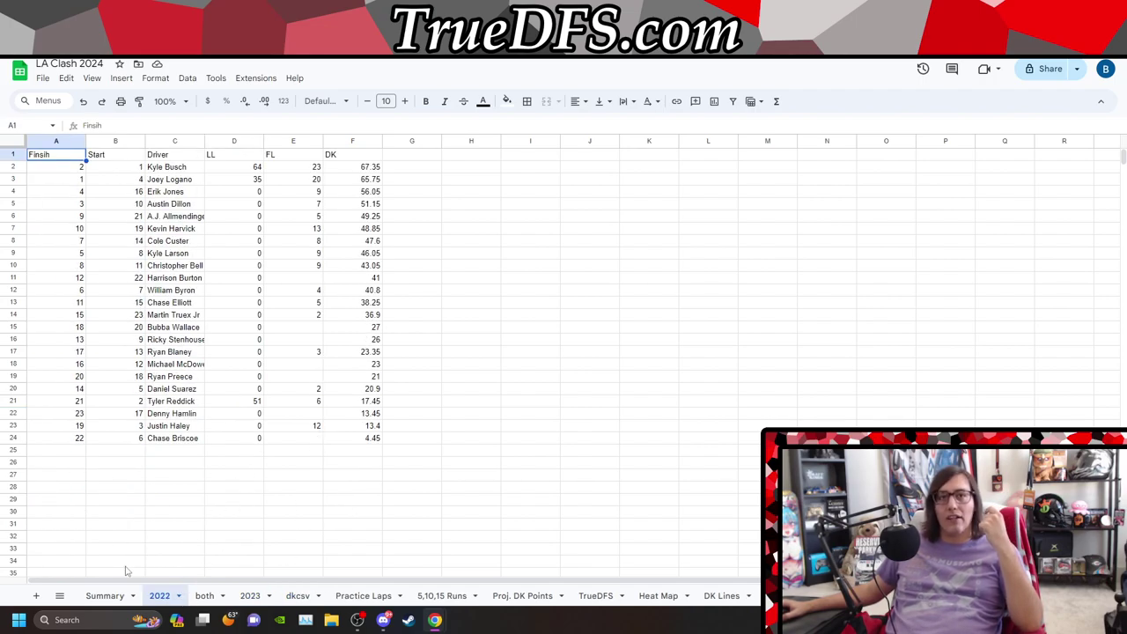
# - Open the both sheet and highlight rows 25 and 14 and the 1-4 and 9-16 start-range notes in turn
pyautogui.click(59, 596)
pyautogui.click(81, 475)
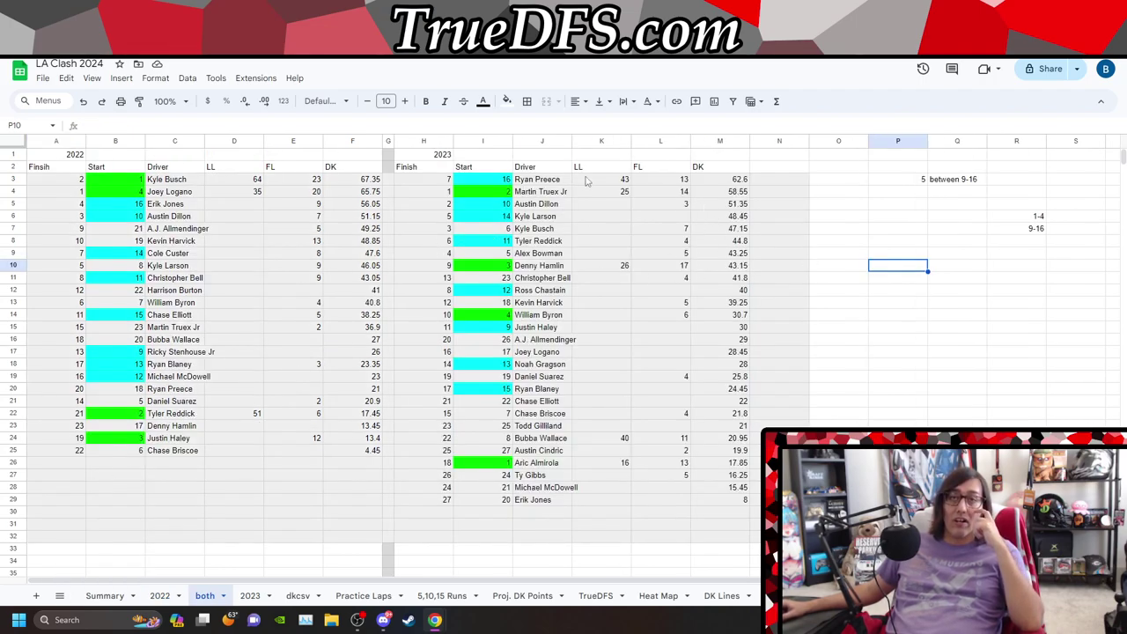
pyautogui.click(12, 450)
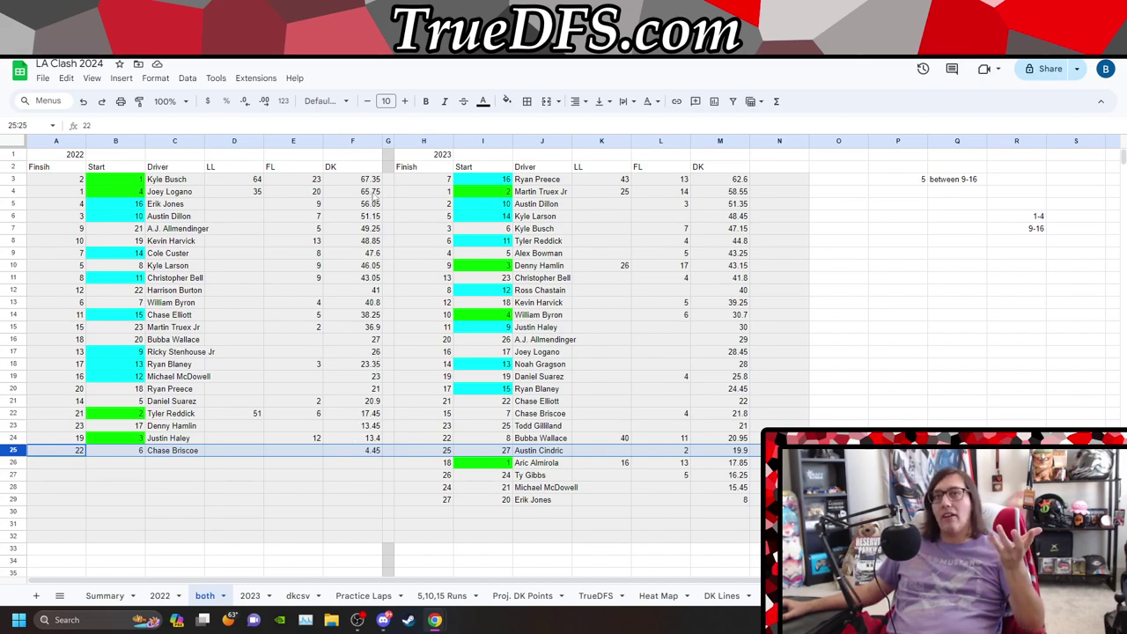
pyautogui.click(14, 315)
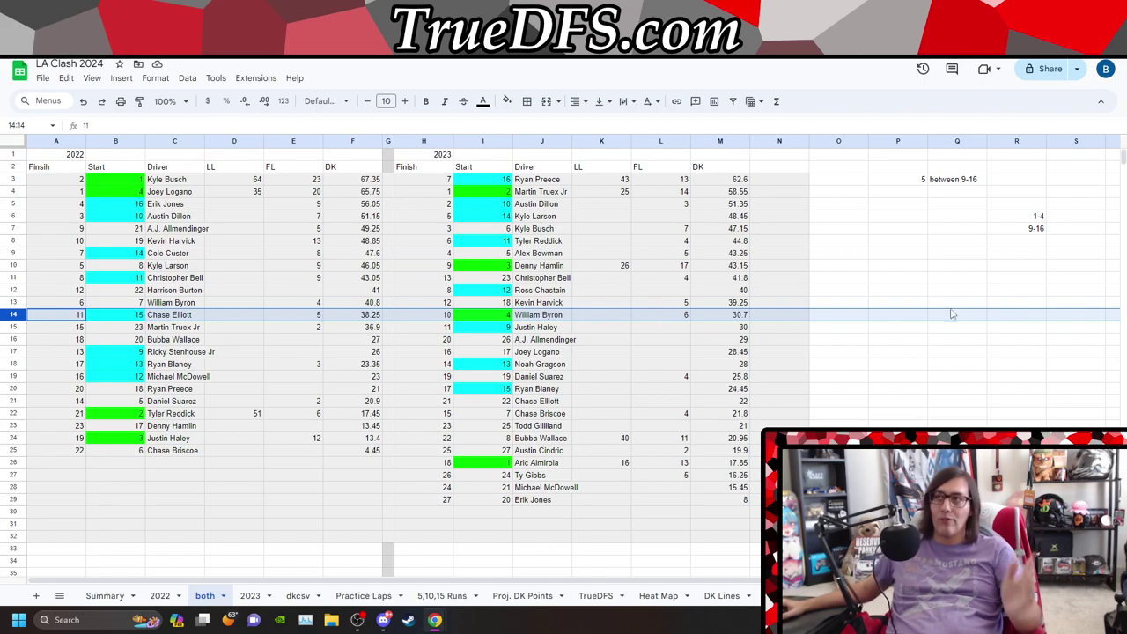
pyautogui.click(1020, 238)
pyautogui.keyDown('shift'); pyautogui.click(1018, 216); pyautogui.keyUp('shift')
pyautogui.click(1018, 241)
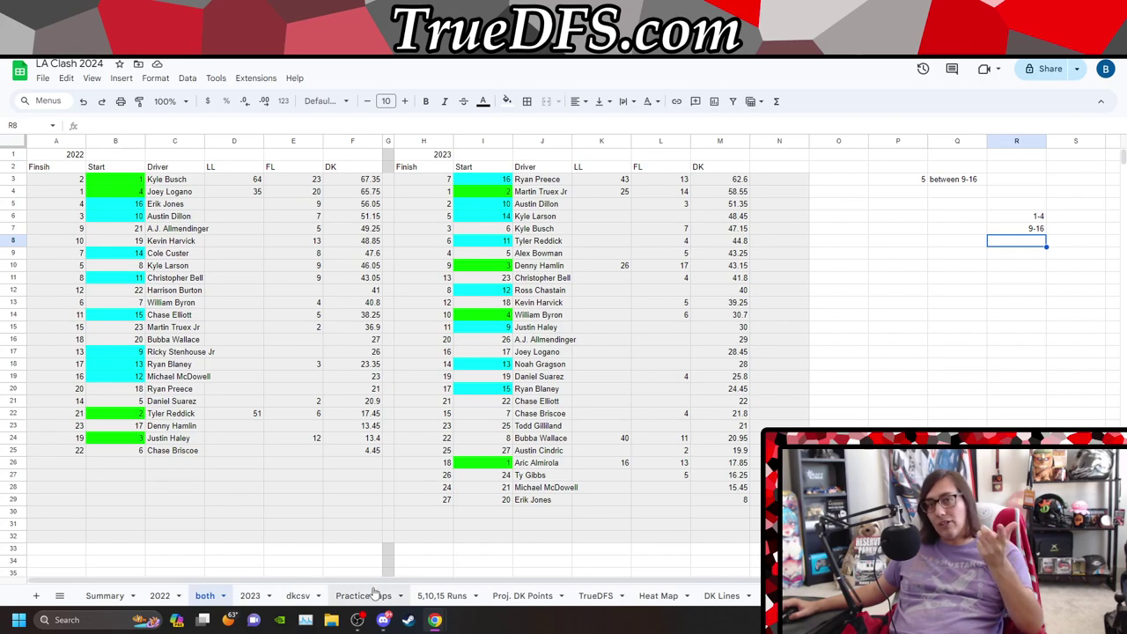
# - Review the full driver salary list on the dkcsv sheet, from Kyle Larson down to Kaz Grala
pyautogui.click(300, 596)
pyautogui.scroll(-1, 170, 384)
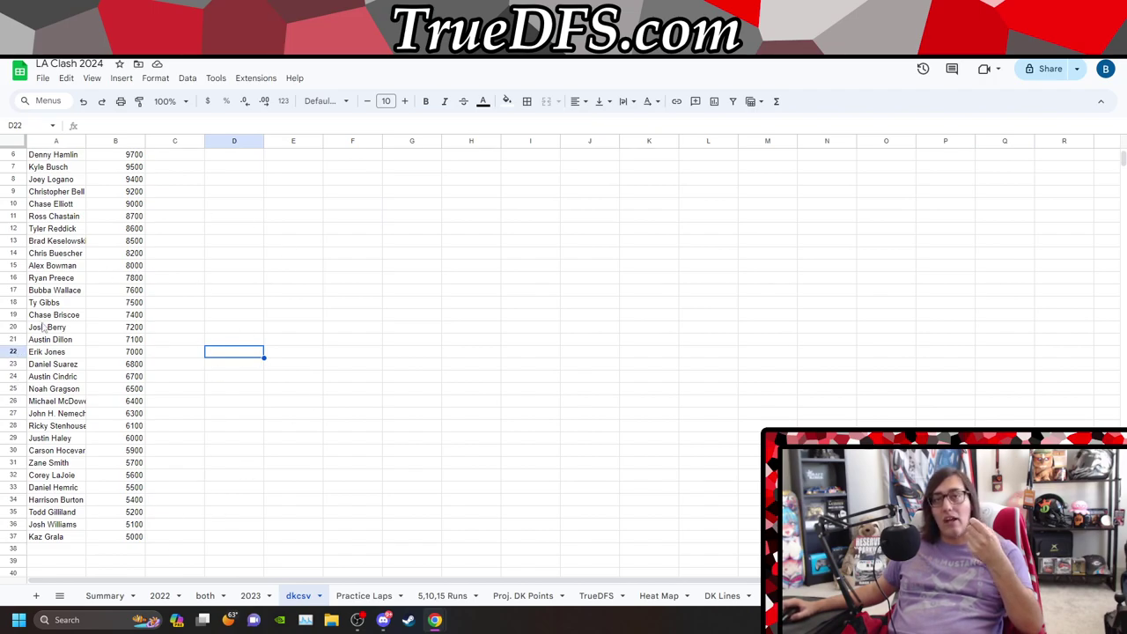
pyautogui.scroll(1, 48, 328)
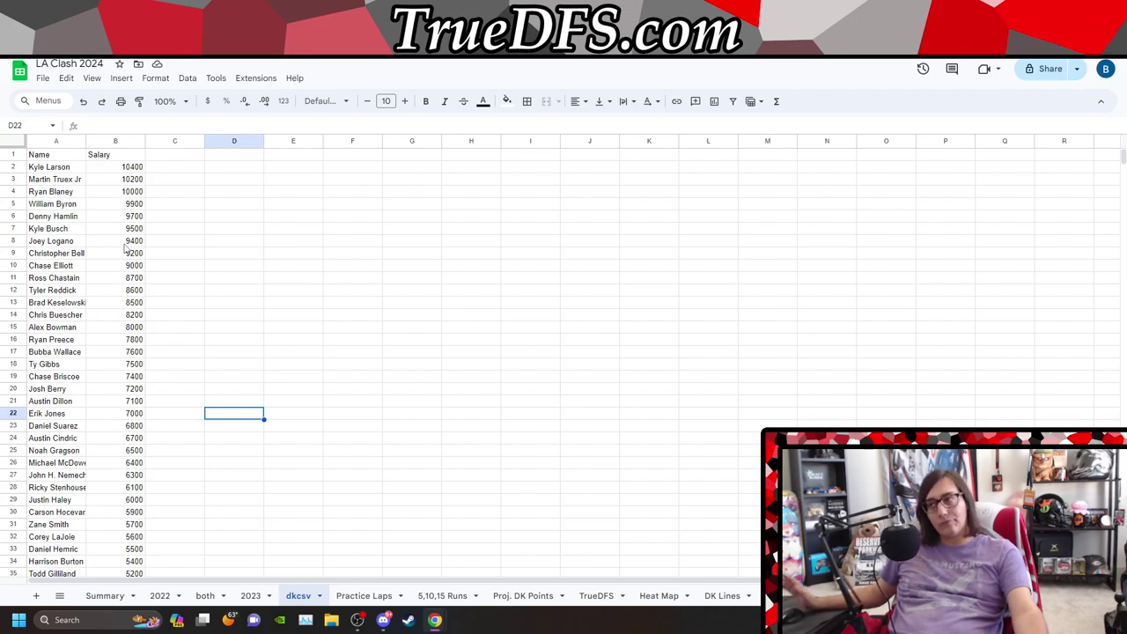
pyautogui.scroll(-1, 125, 249)
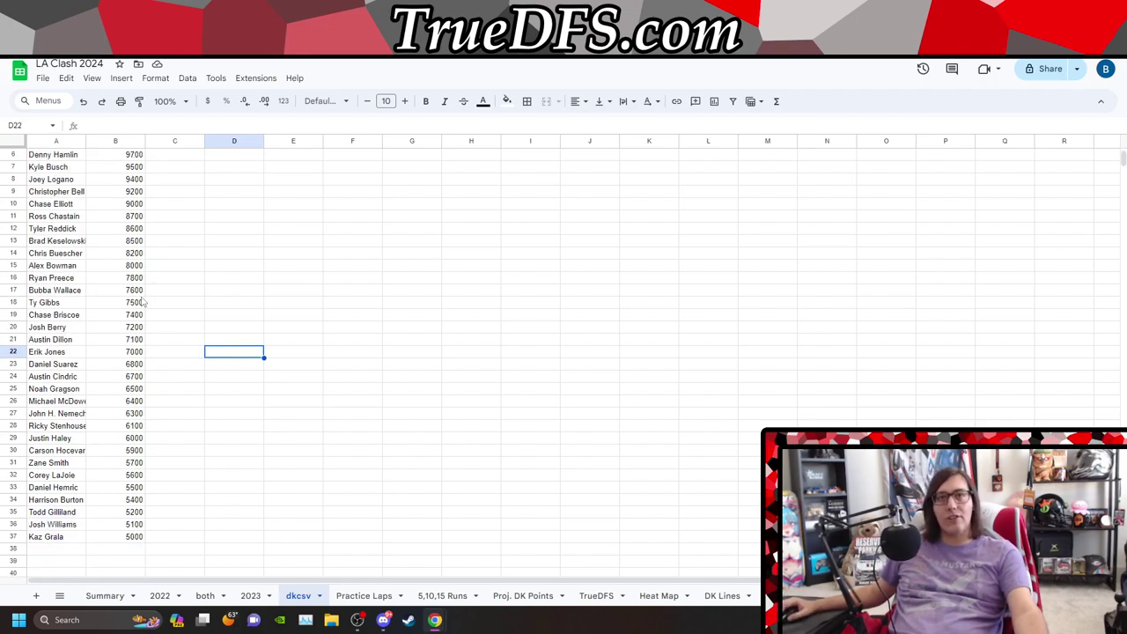
pyautogui.click(152, 230)
pyautogui.scroll(1, 152, 233)
pyautogui.scroll(-3, 151, 243)
pyautogui.scroll(3, 198, 401)
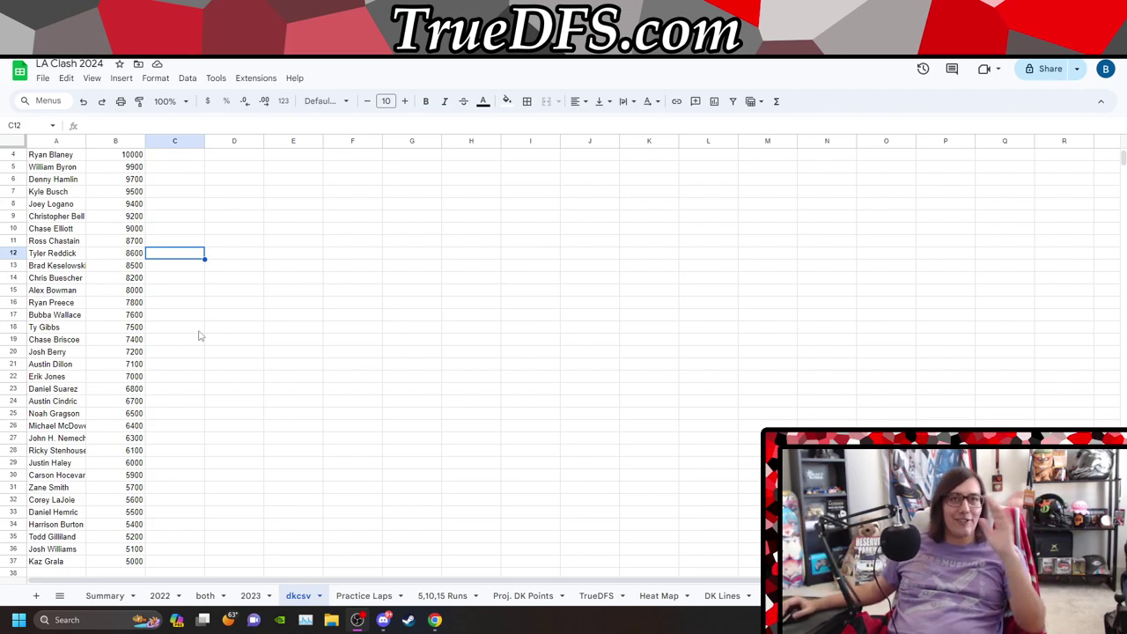
pyautogui.scroll(1, 286, 353)
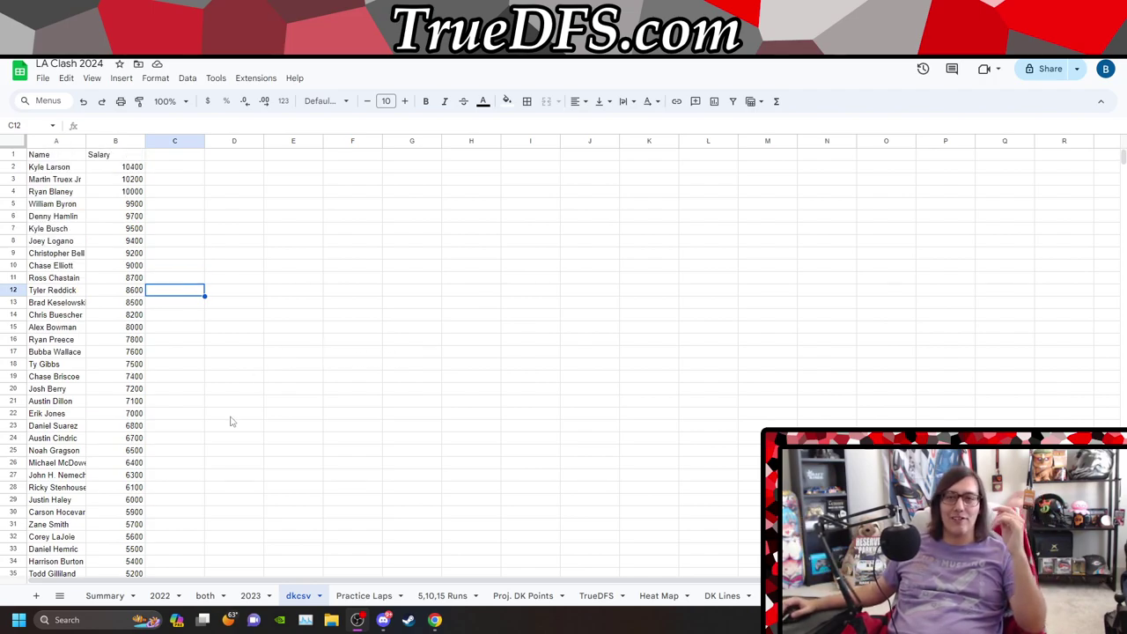
# - Go back to the both sheet and look over the combined 2022 and 2023 results and the note below them
pyautogui.click(251, 596)
pyautogui.click(205, 596)
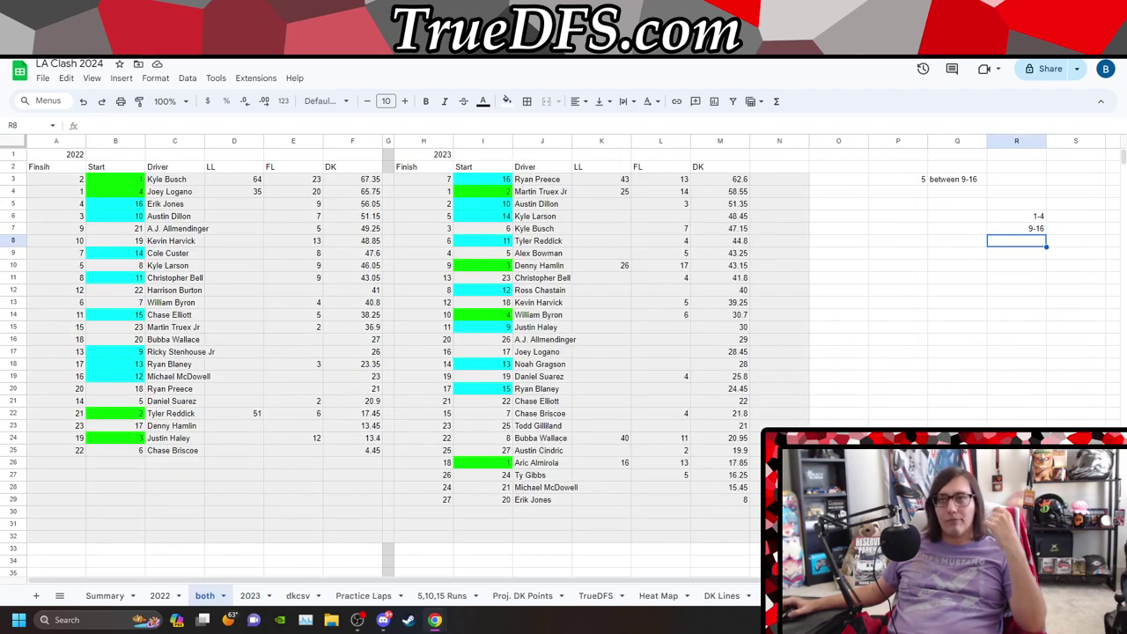
pyautogui.scroll(-2, 615, 480)
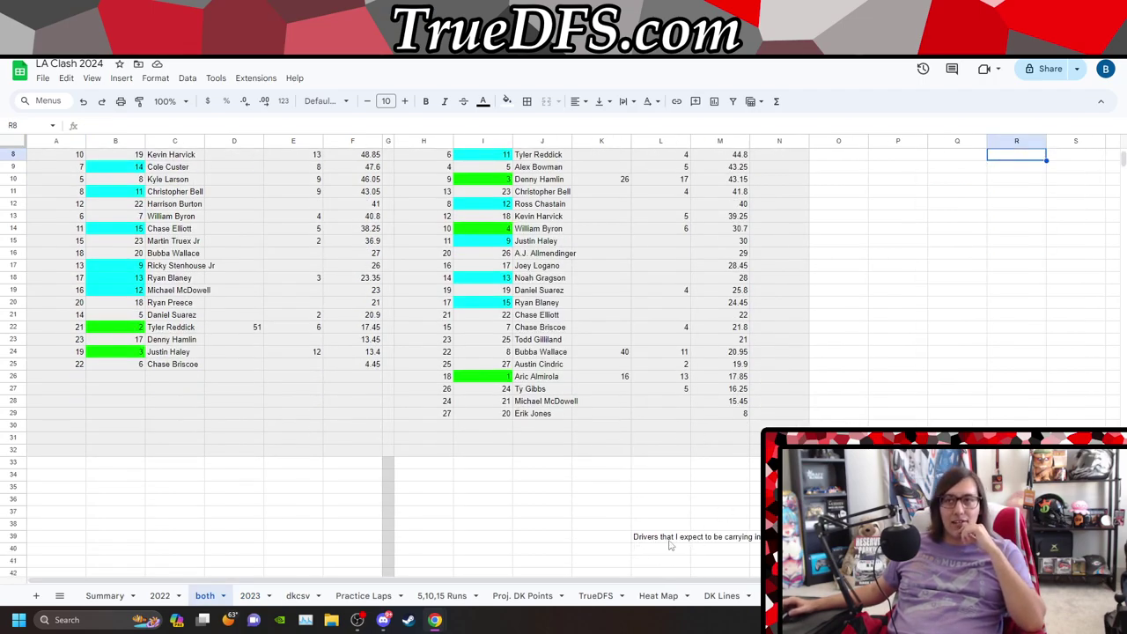
pyautogui.scroll(2, 921, 352)
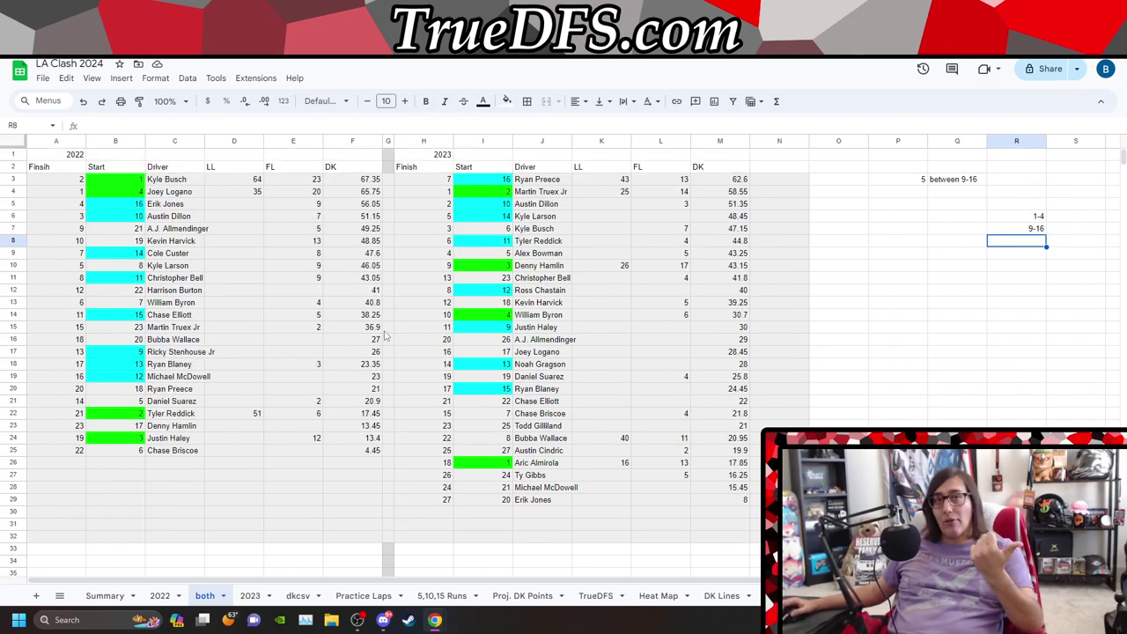
# - Search the both sheet for "log" and "mart" to compare Joey Logano's and Martin Truex Jr's results, and clear the search
pyautogui.click(959, 342)
pyautogui.hotkey('ctrl', 'f')
pyautogui.write('log')
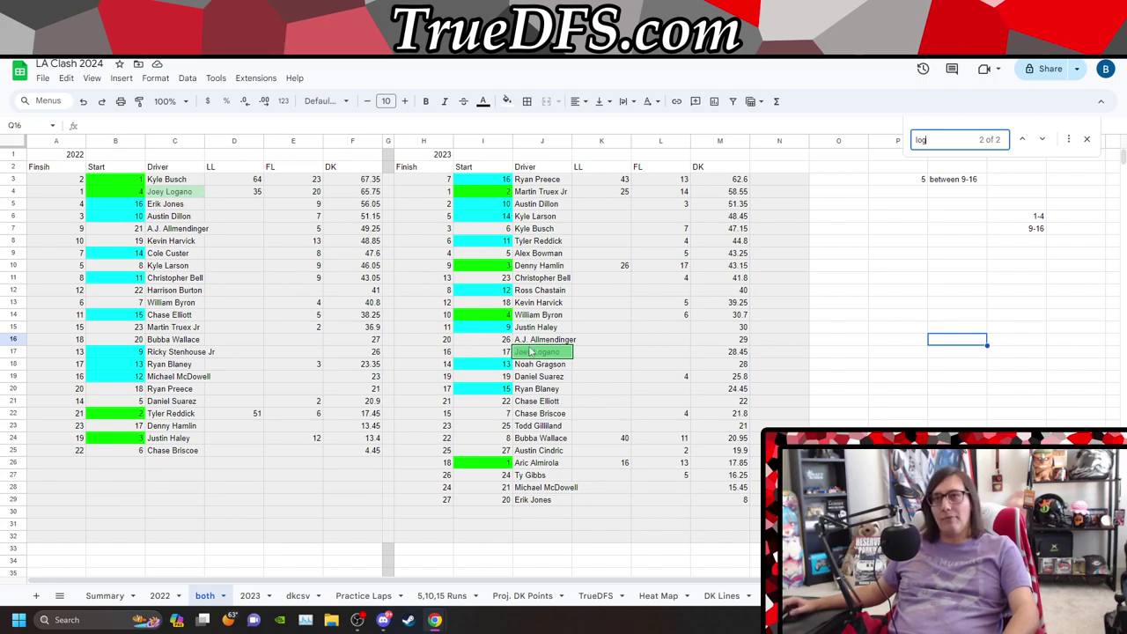
pyautogui.doubleClick(951, 144)
pyautogui.write('mart')
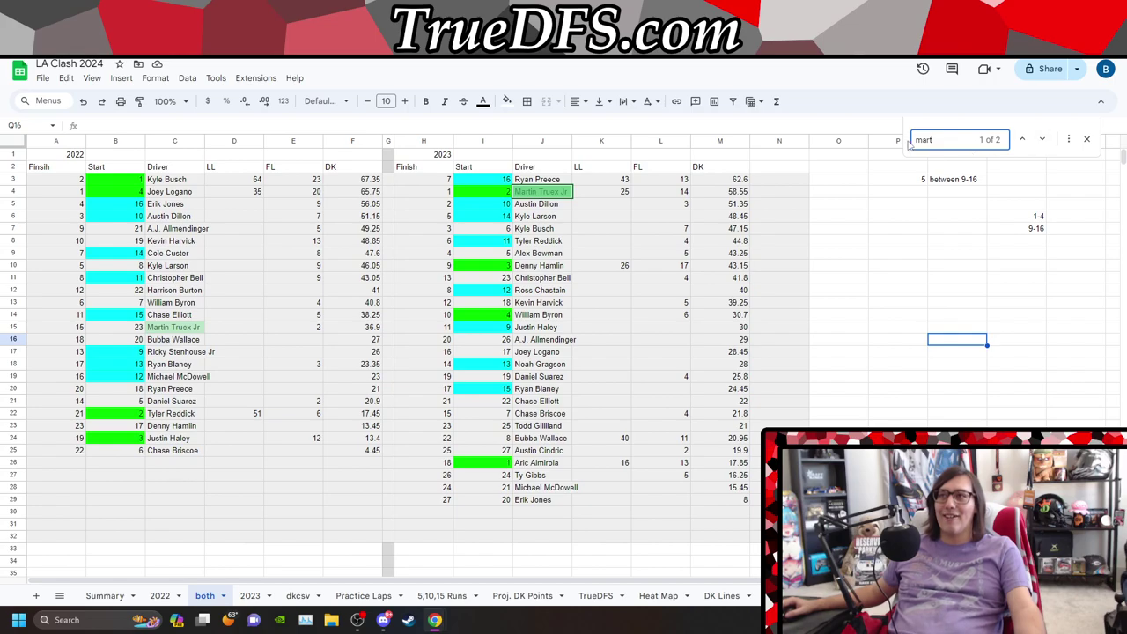
pyautogui.hotkey('ctrl', 'a')
pyautogui.press('BackSpace')
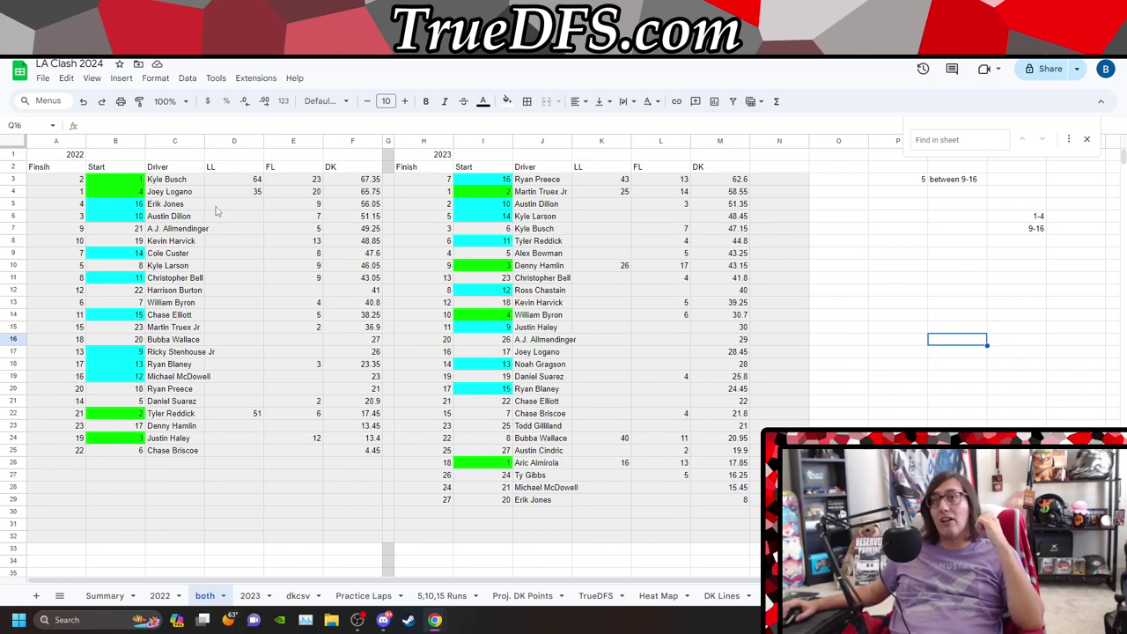
# - Point out row 14 of the combined results and the 1-4 and 9-16 notes in R6 and R7
pyautogui.click(12, 315)
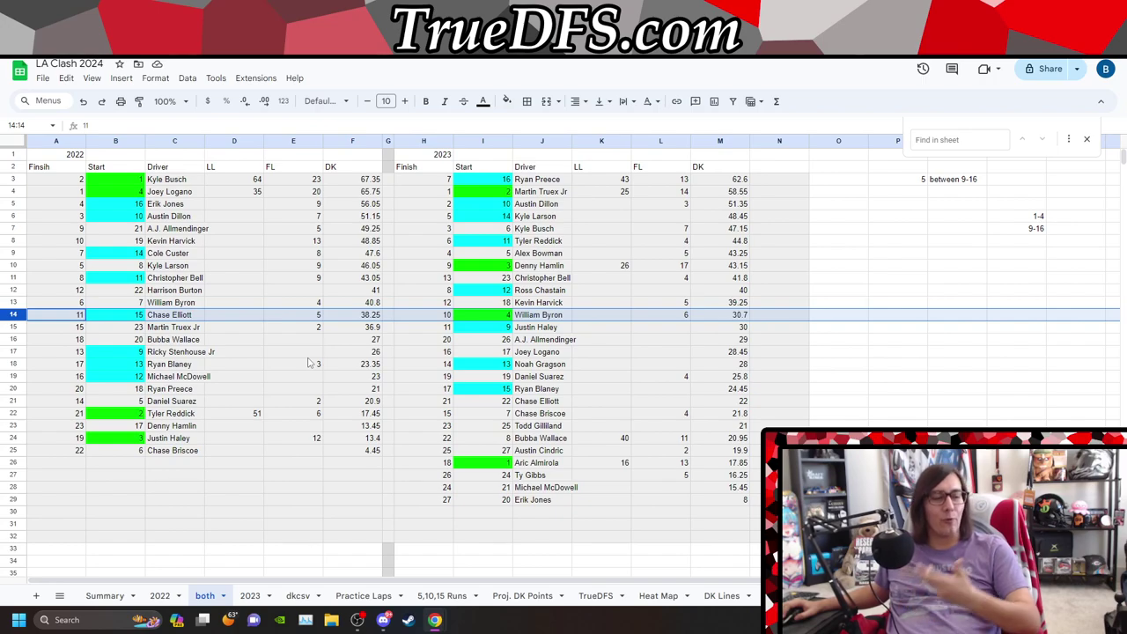
pyautogui.click(1032, 218)
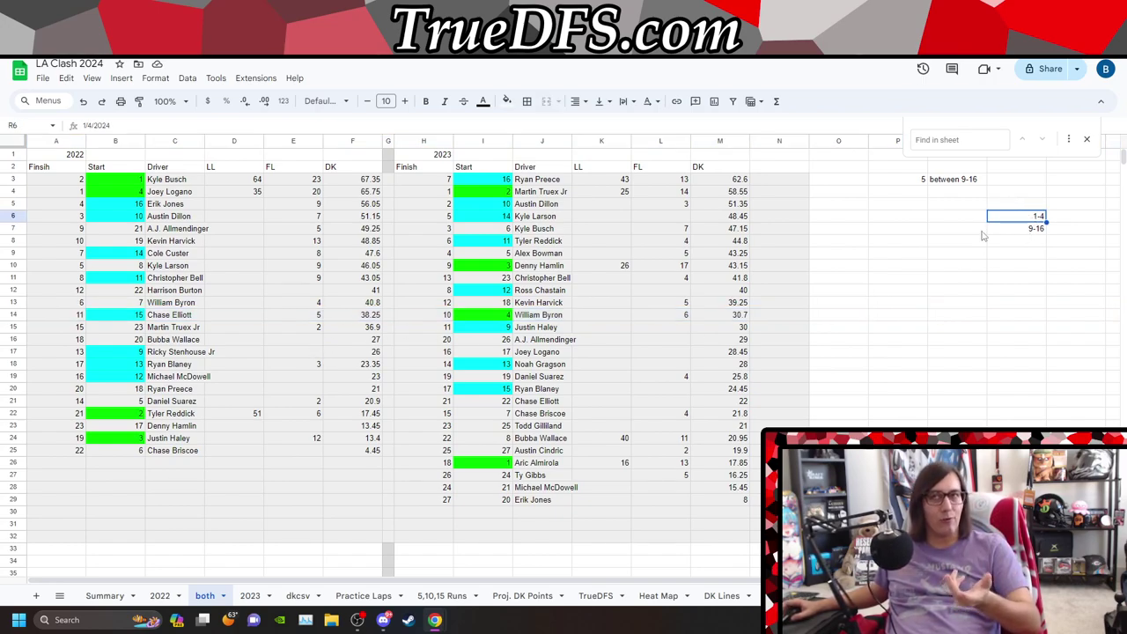
pyautogui.click(1010, 232)
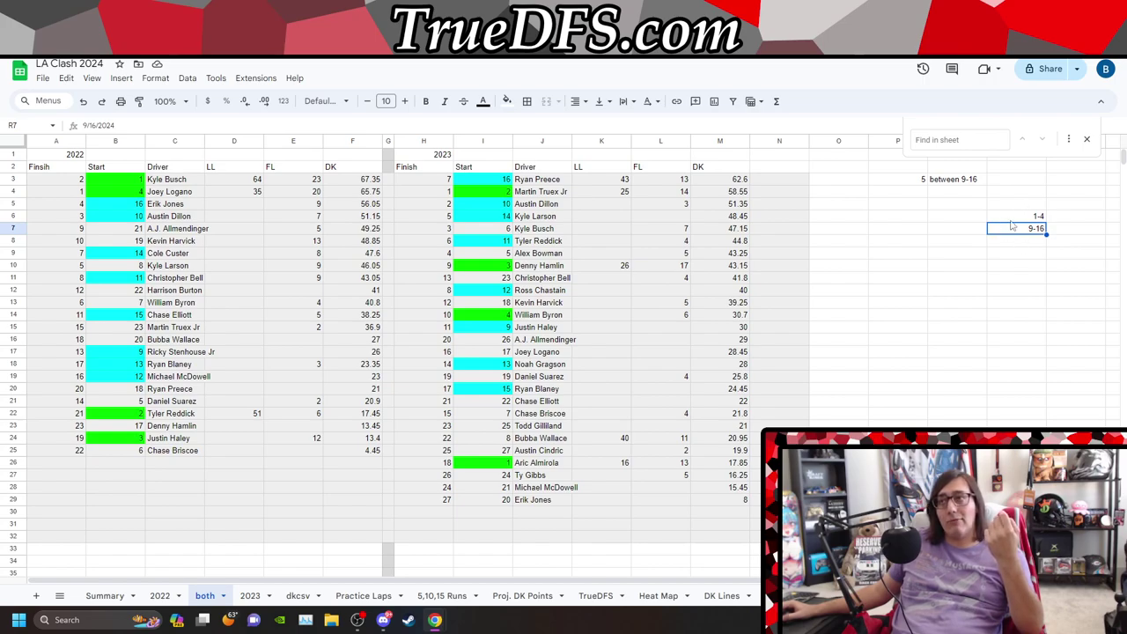
# - Enter the note "being aware of the pd starting in the rear" in cell R9 of the both sheet
pyautogui.click(1005, 255)
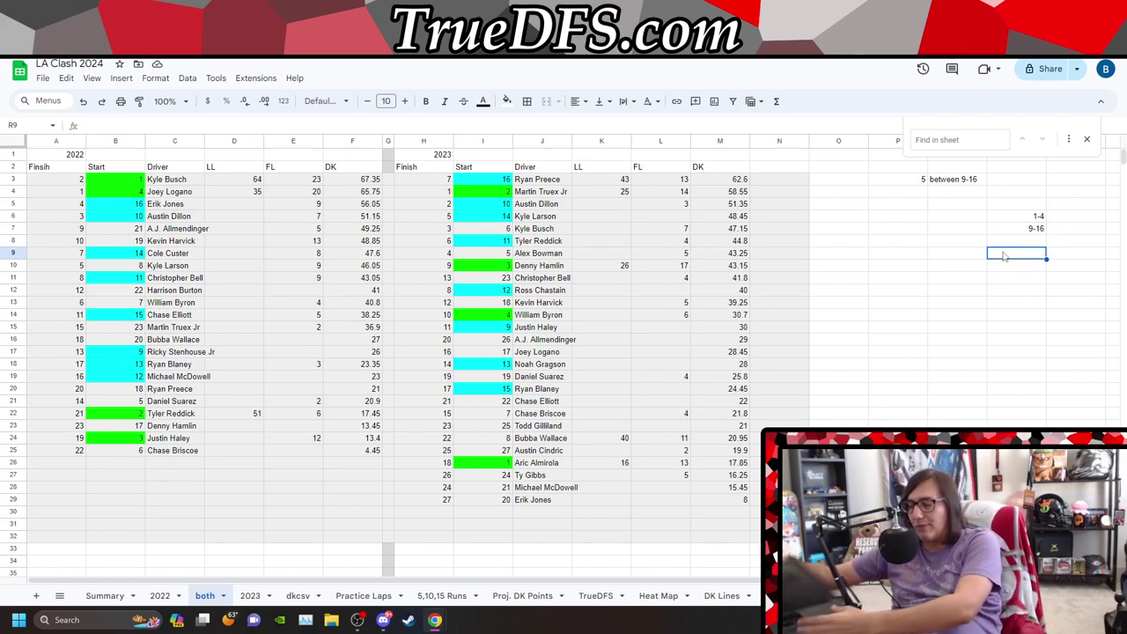
pyautogui.write('bei')
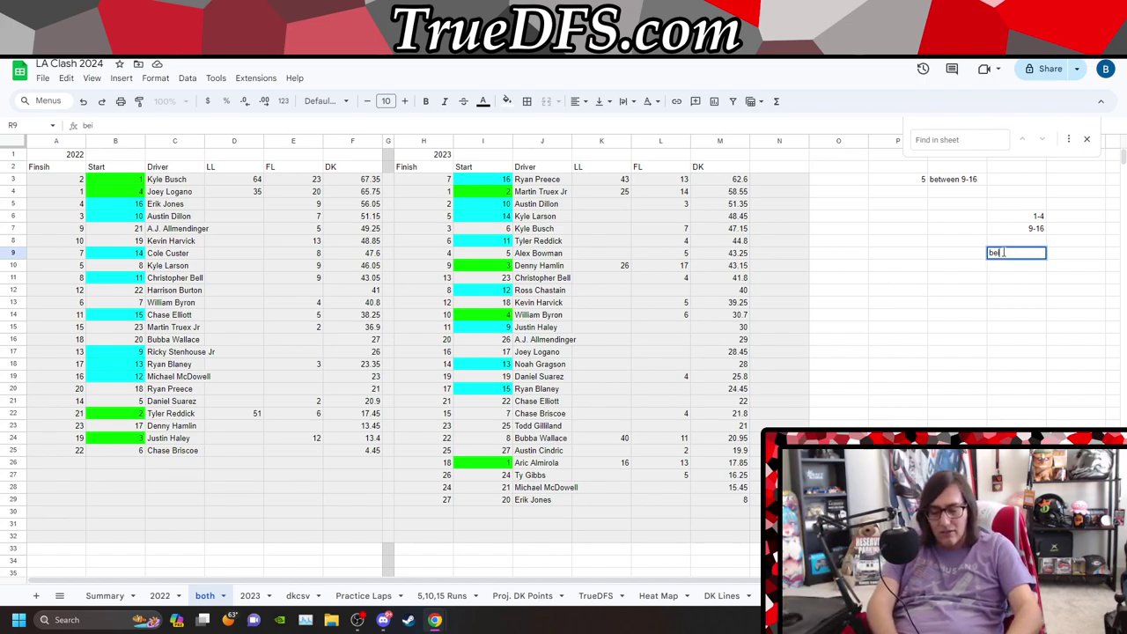
pyautogui.write('ng aware of the pd')
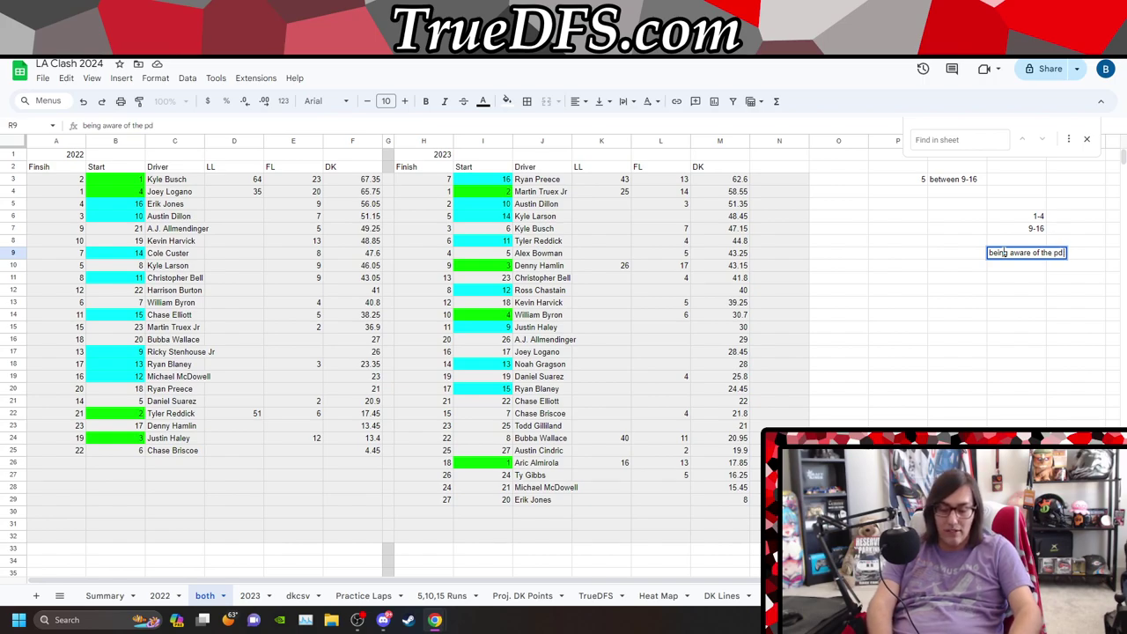
pyautogui.write(' starting in the rear')
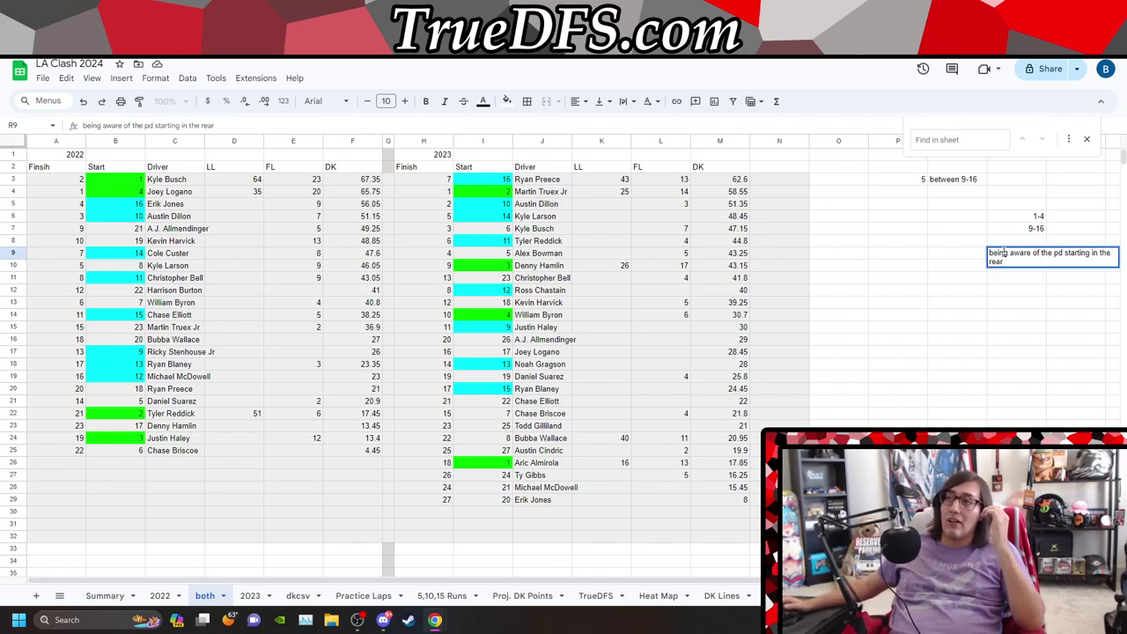
pyautogui.click(1002, 289)
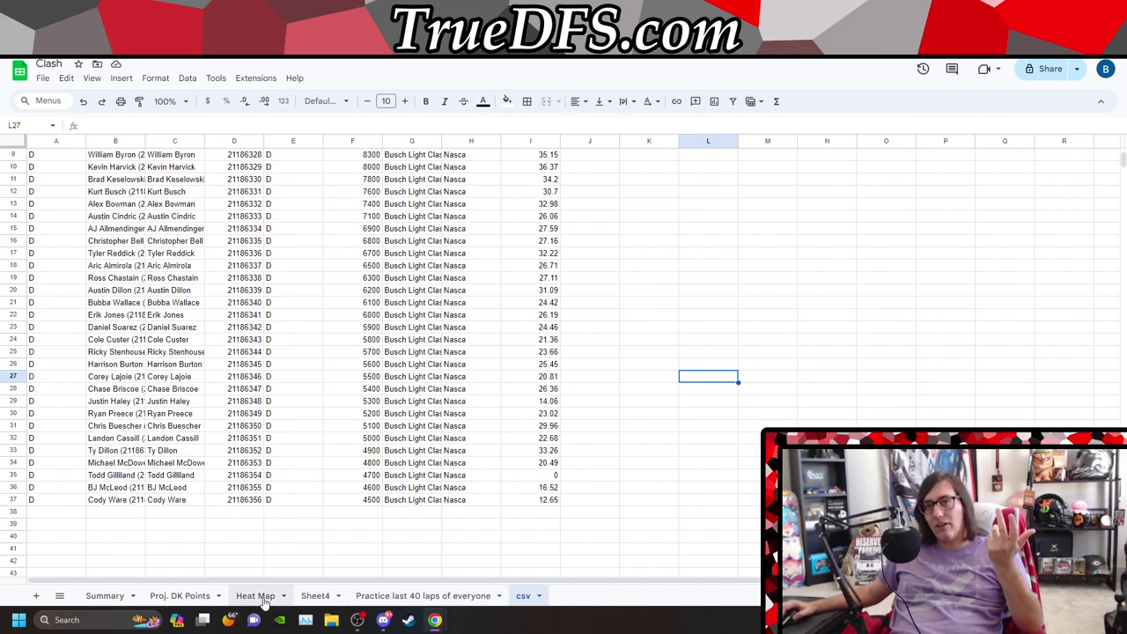
# - View Sheet4 and the "Practice last 40 laps of everyone" sheet in the Clash file, and return to dkcsv in LA Clash 2024
pyautogui.click(315, 597)
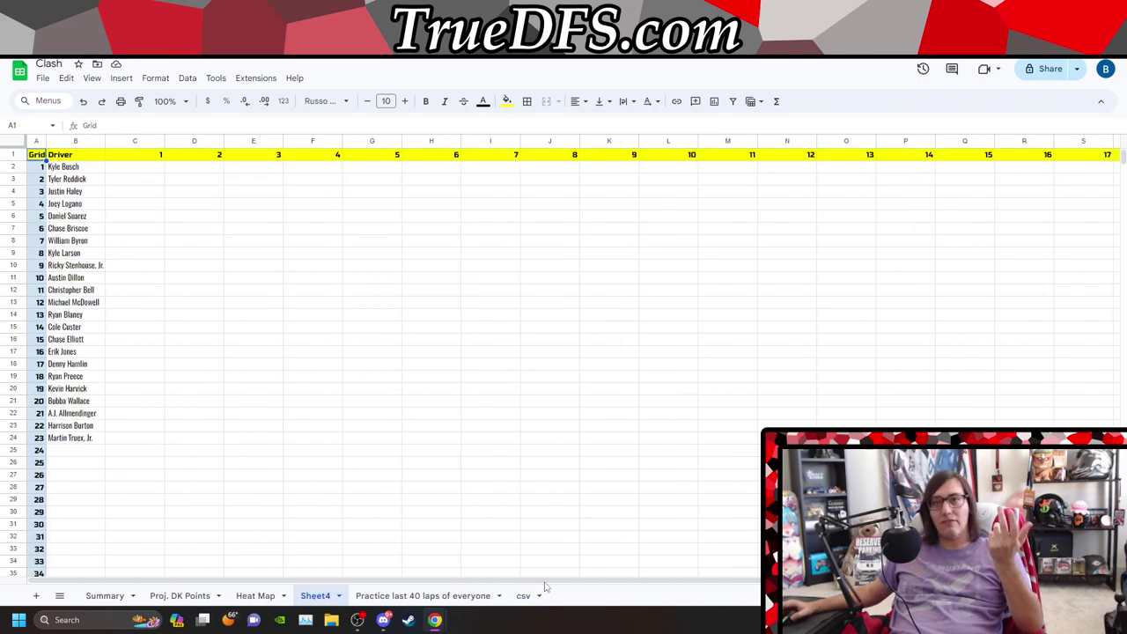
pyautogui.click(414, 597)
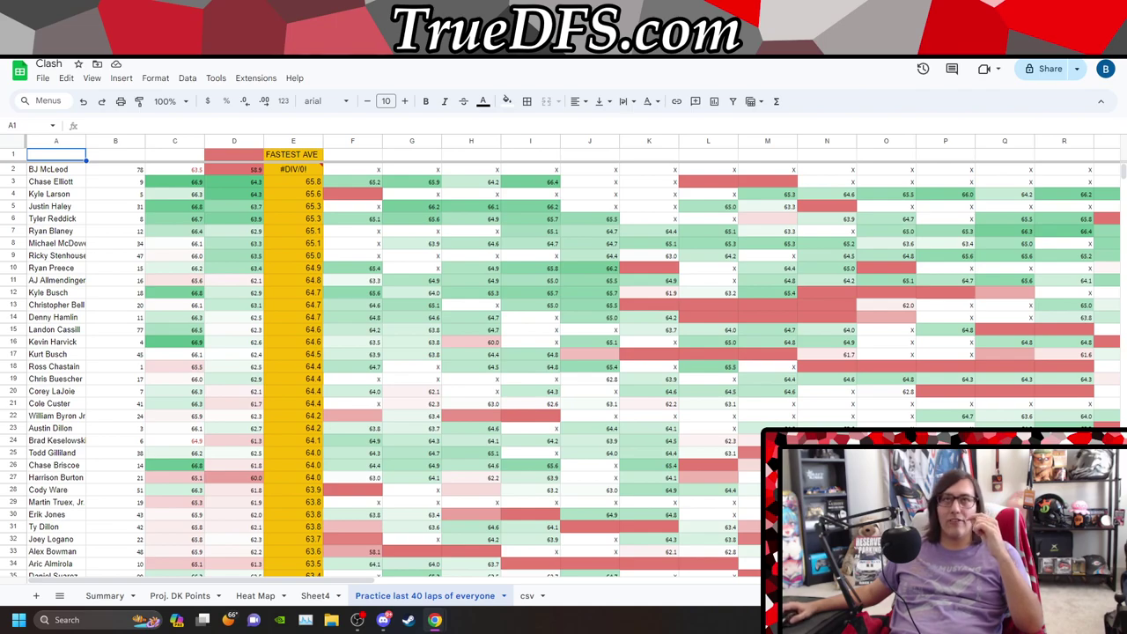
pyautogui.hotkey('ctrl', 'Tab')
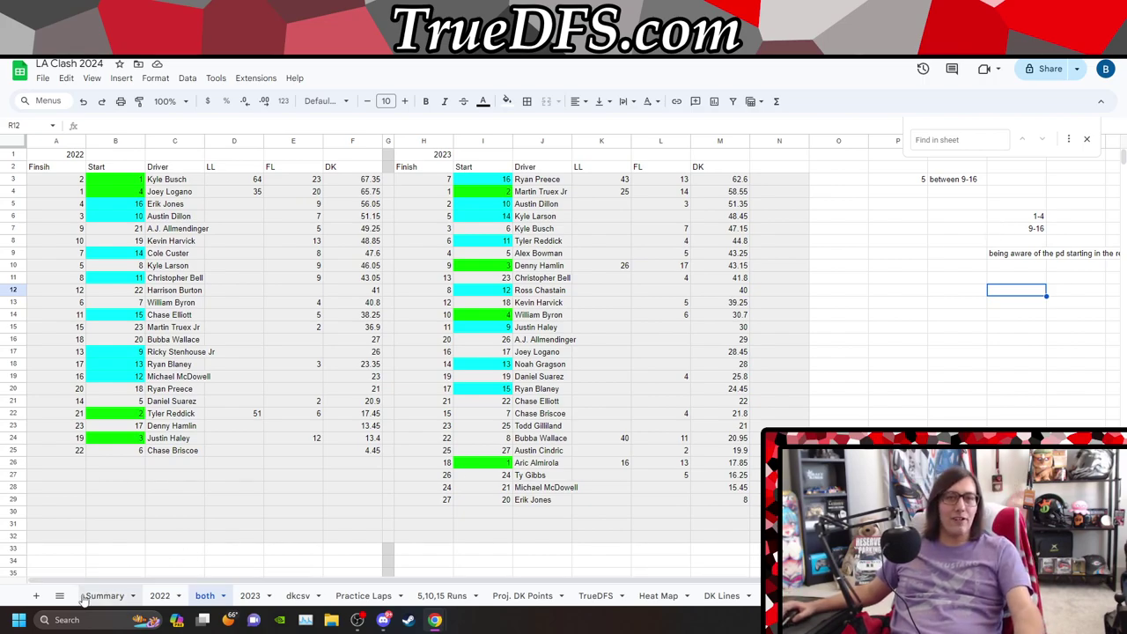
pyautogui.click(301, 597)
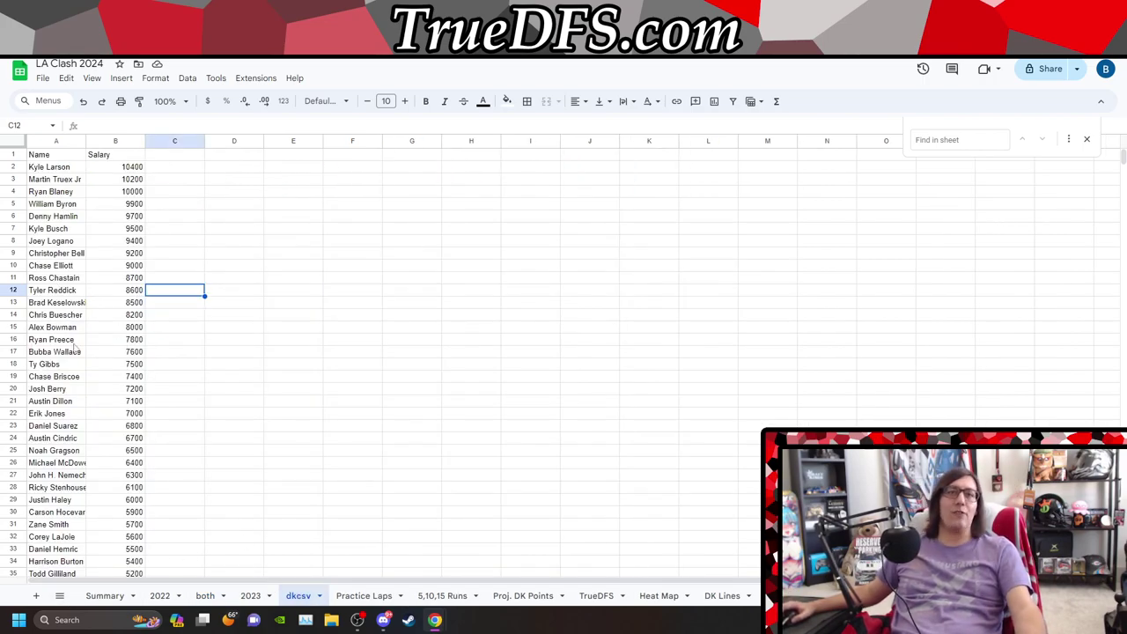
# - Point out Ty Gibbs in the dkcsv salary list and return to the both sheet with the 2022 and 2023 results
pyautogui.click(62, 369)
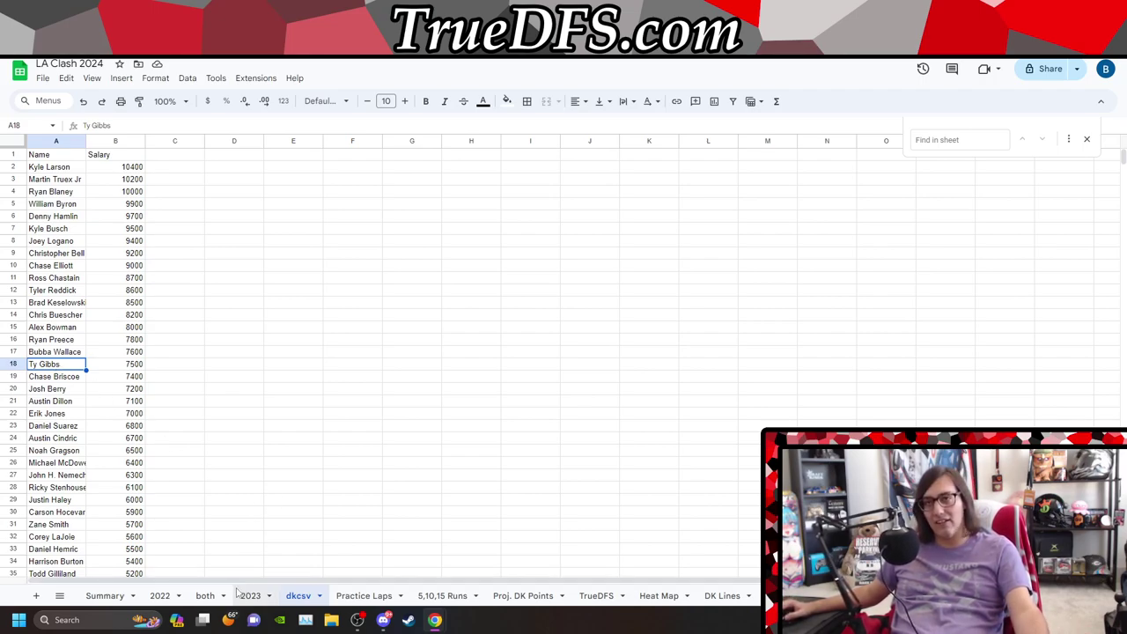
pyautogui.click(59, 595)
pyautogui.click(80, 475)
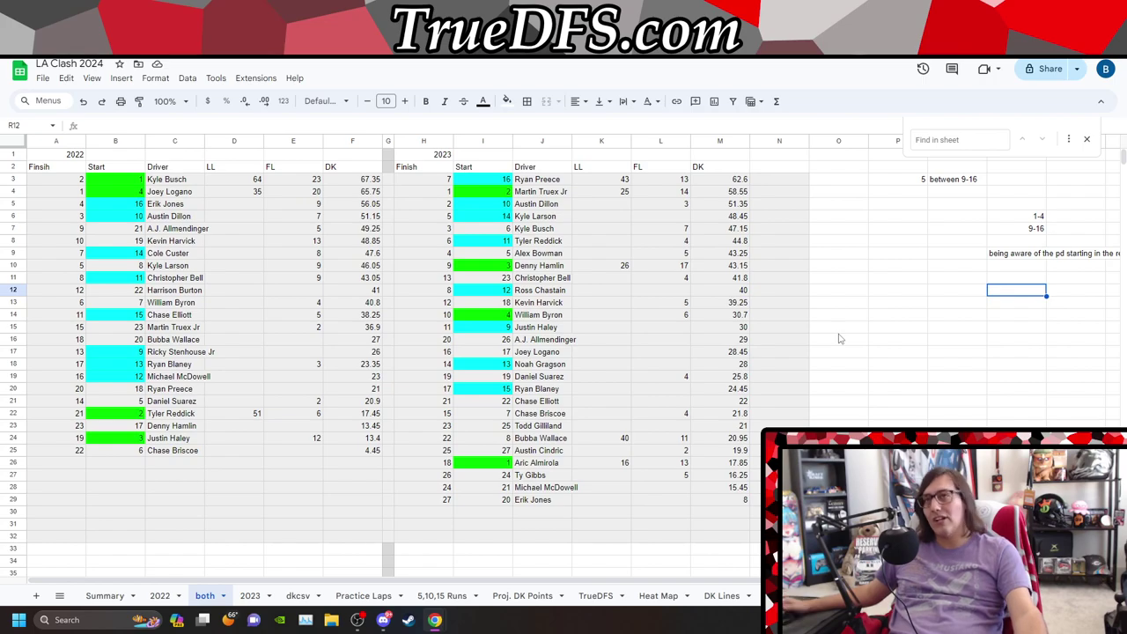
# - Review the NASCAR Cup Series driver statistics for the last 8 races on tracks under 1 mile
pyautogui.hotkey('ctrl', 'Tab')
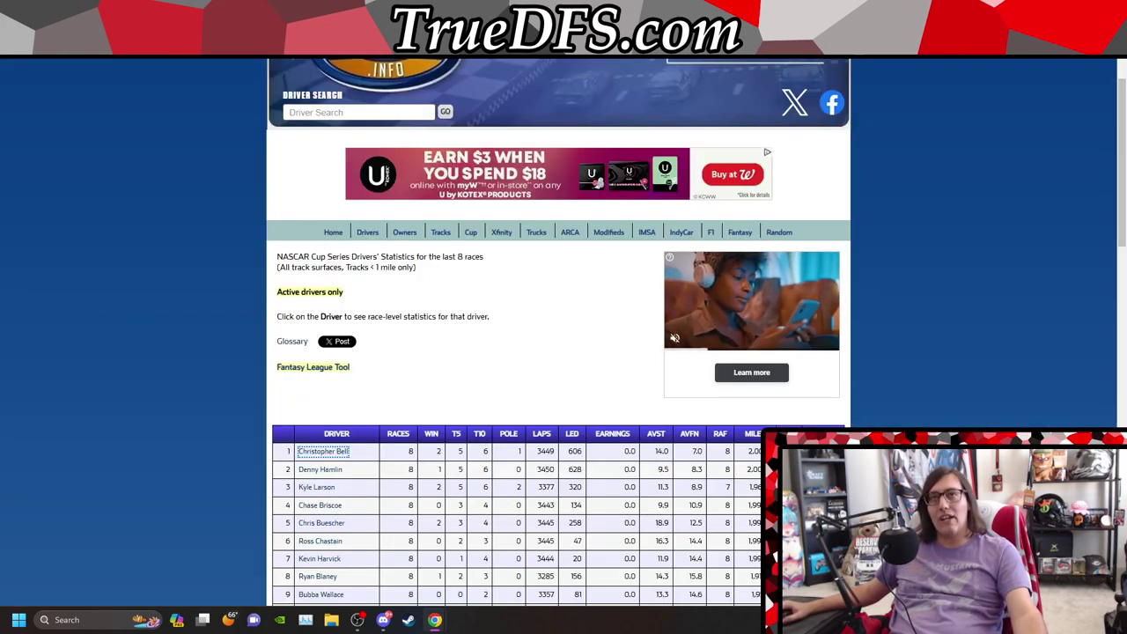
pyautogui.scroll(-2, 387, 379)
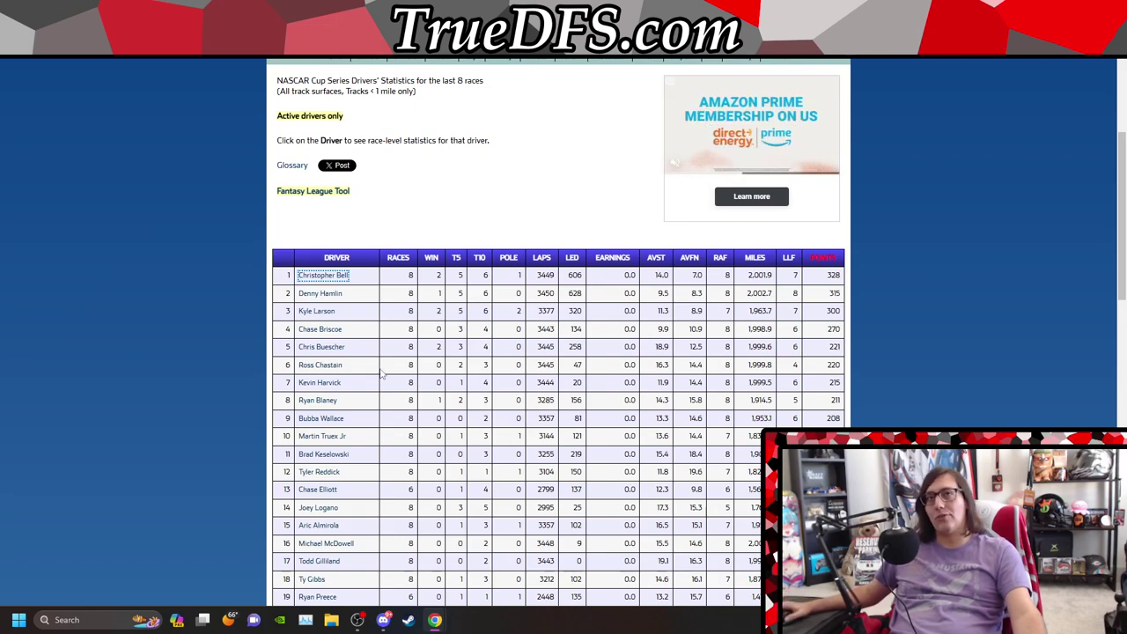
pyautogui.scroll(1, 567, 176)
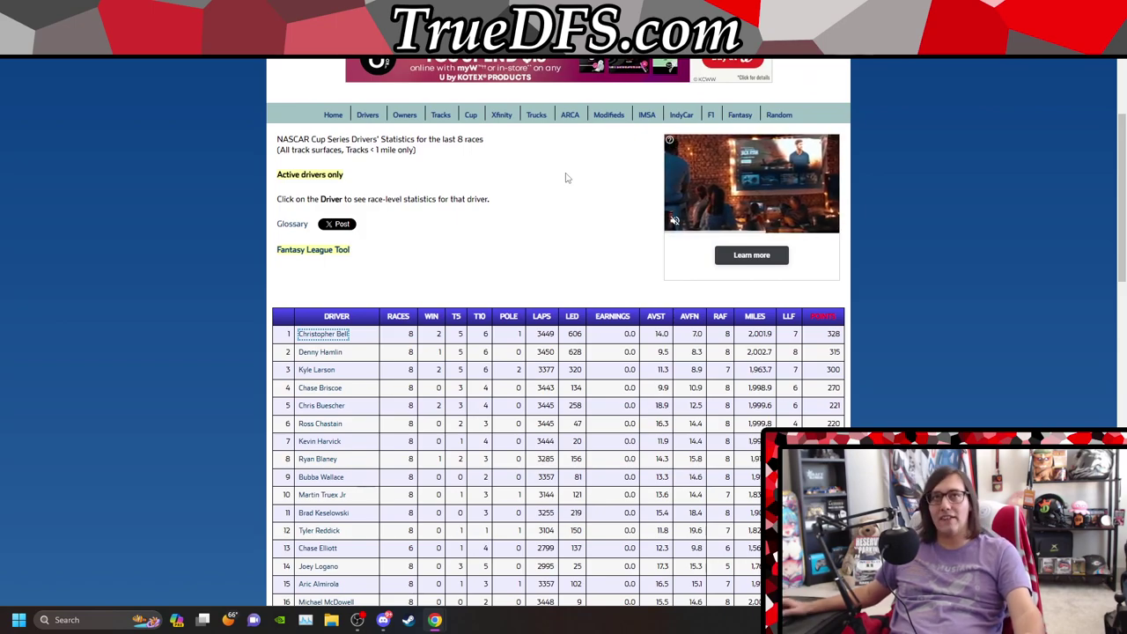
# - Return to the both sheet in LA Clash 2024 and review the notes below the 2022 and 2023 results
pyautogui.hotkey('alt', 'Tab')
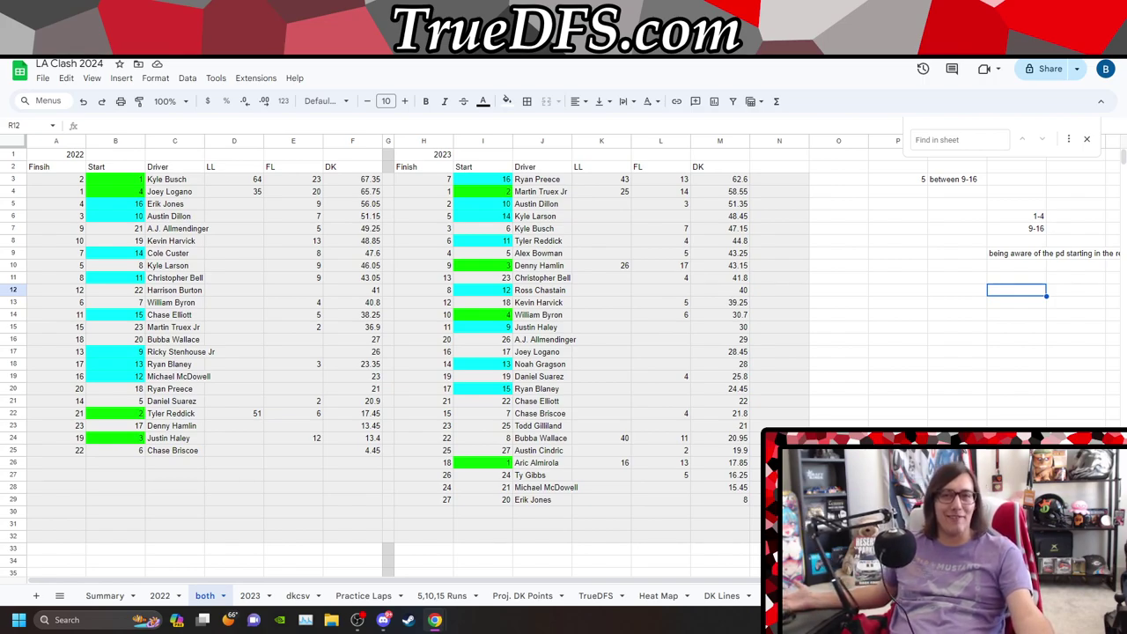
pyautogui.scroll(-5, 713, 418)
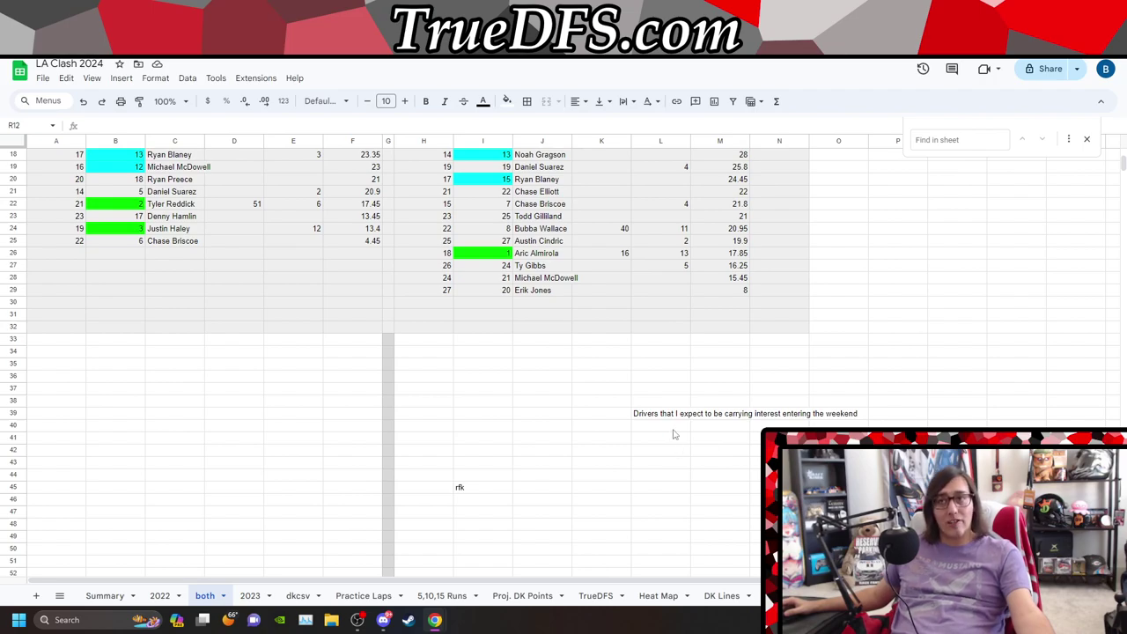
pyautogui.scroll(5, 630, 475)
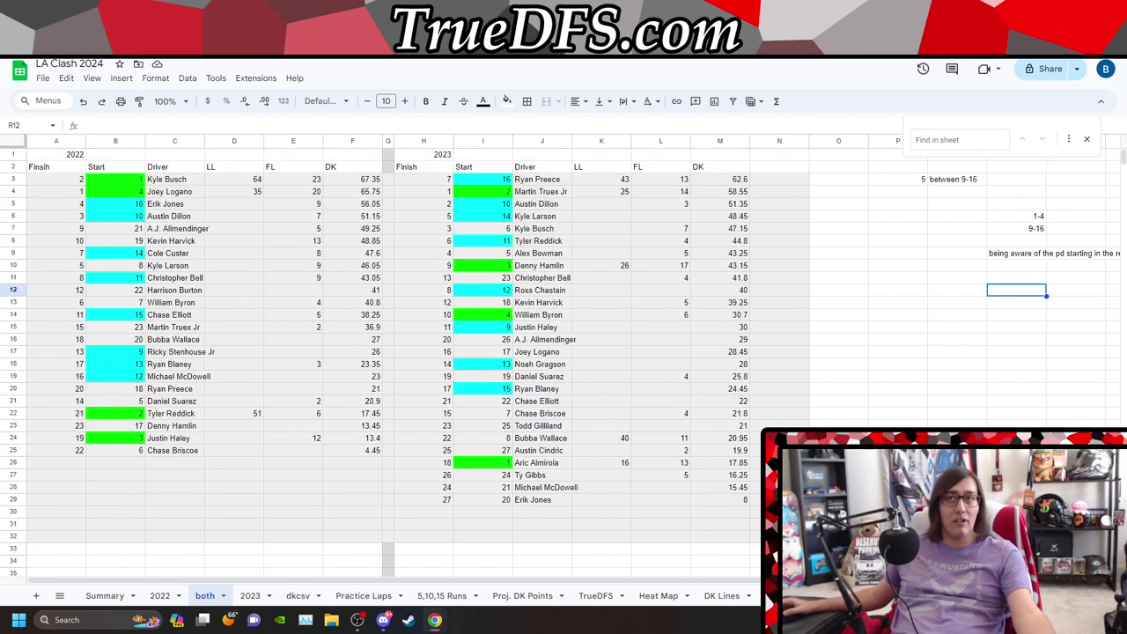